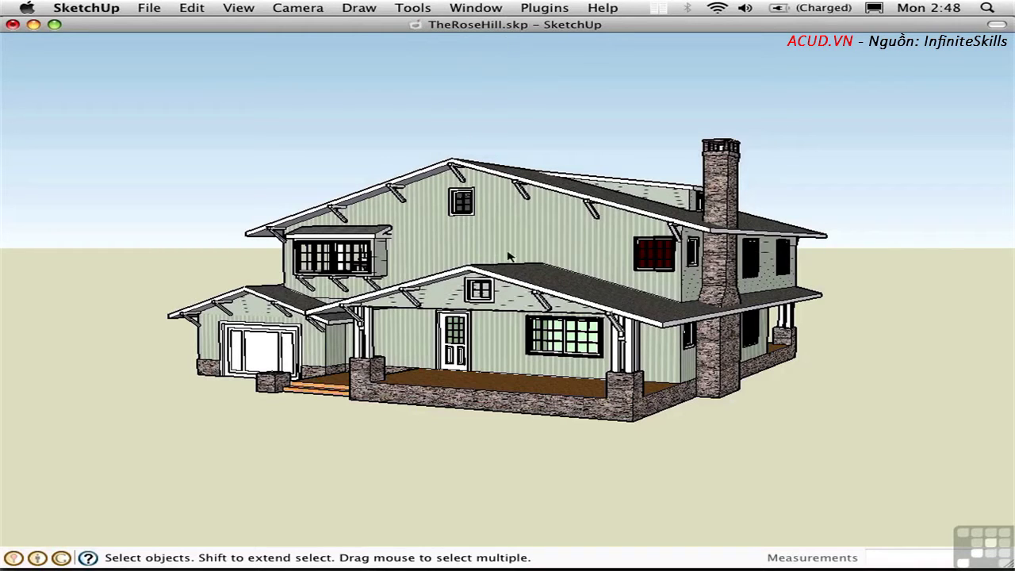
Step: Place a horizontal section plane on the porch floor and select it
{"action": "key", "text": "x"}
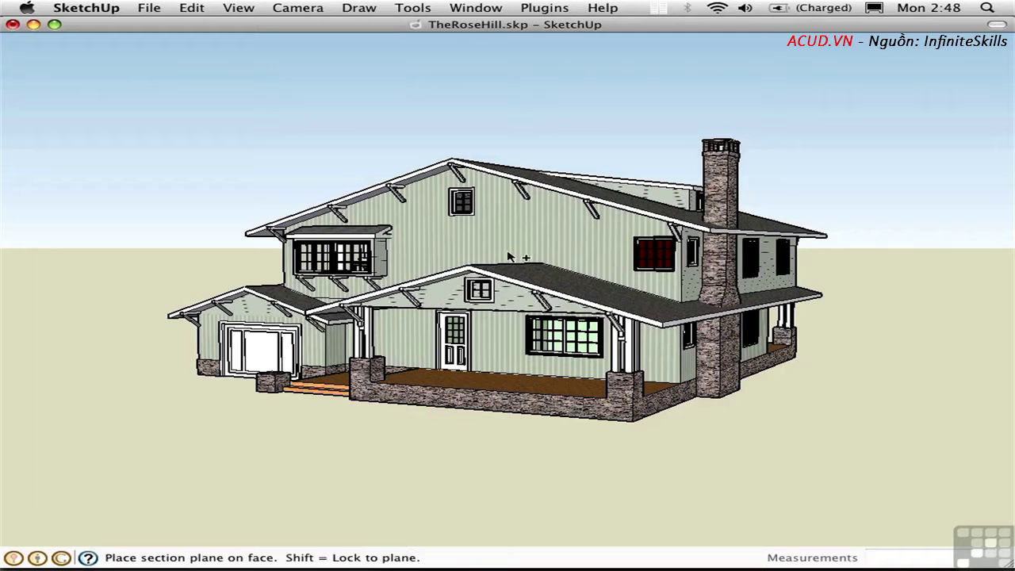
{"action": "middle_click_drag", "start_coordinate": [453, 365], "coordinate": [537, 406]}
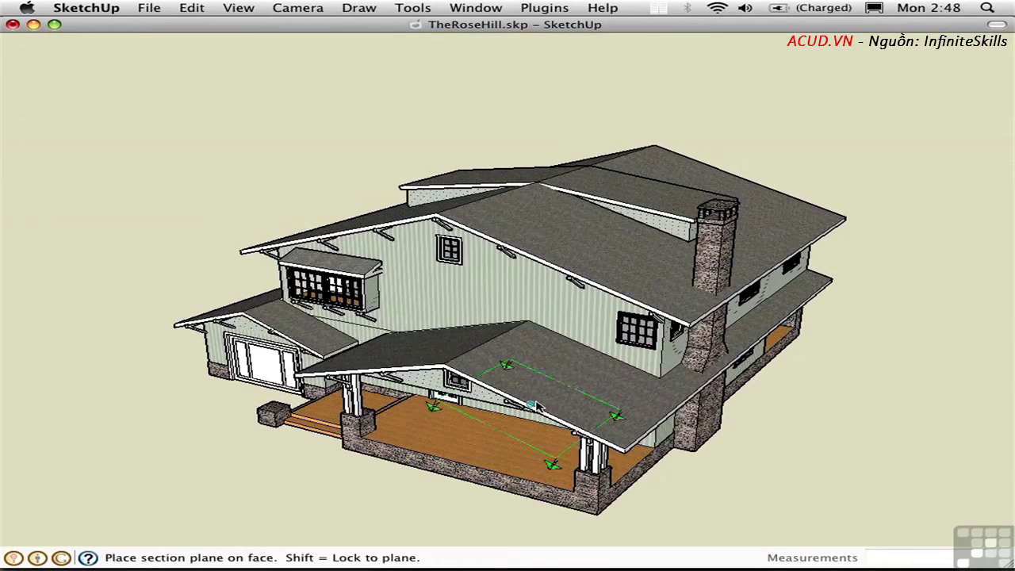
{"action": "left_click", "coordinate": [488, 451]}
{"action": "left_click", "coordinate": [831, 389]}
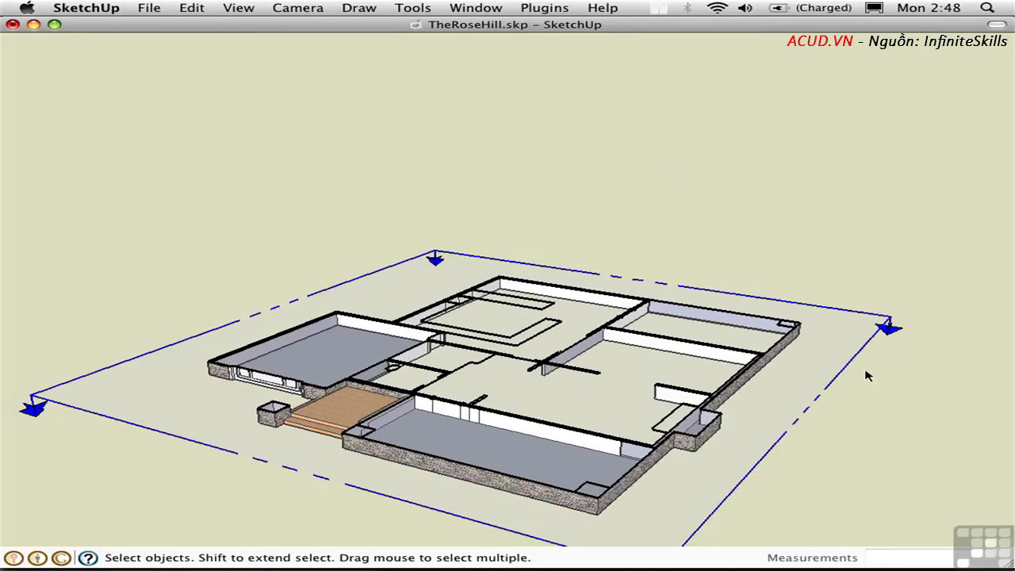
Step: Move the section plane up the blue axis through the walls and align the view to it
{"action": "key", "text": "m"}
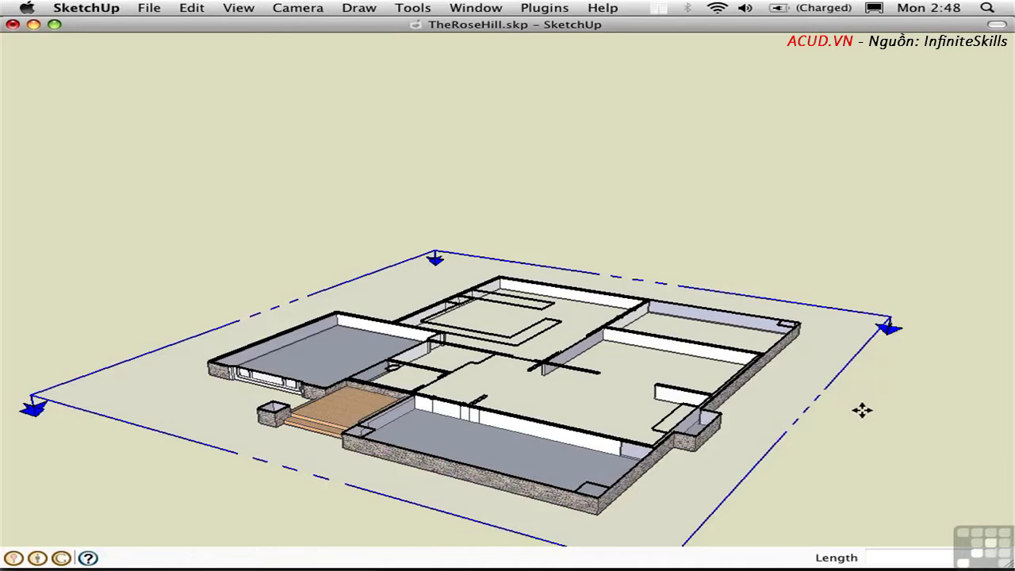
{"action": "left_click", "coordinate": [865, 422]}
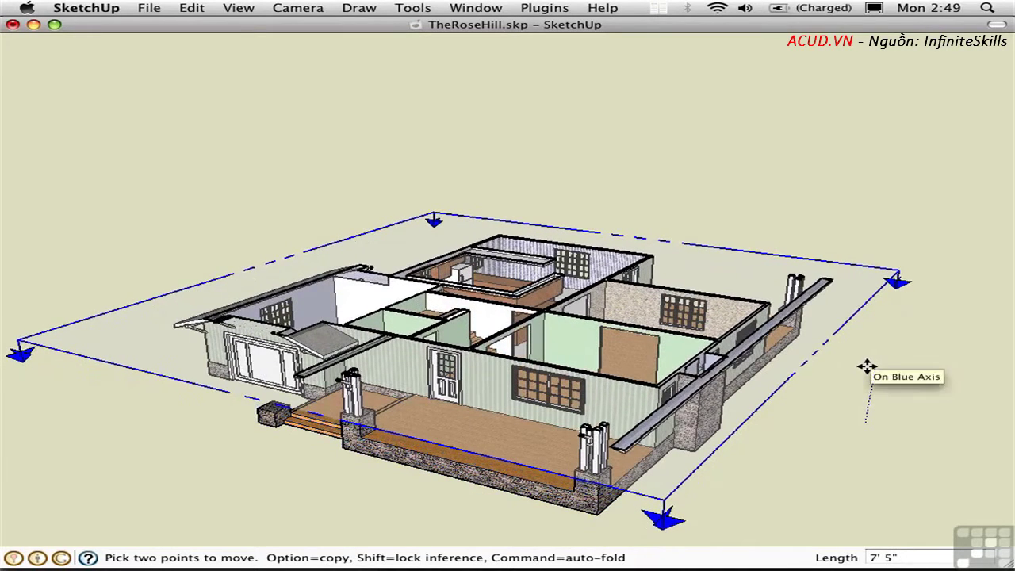
{"action": "left_click", "coordinate": [866, 378]}
{"action": "right_click", "coordinate": [834, 347]}
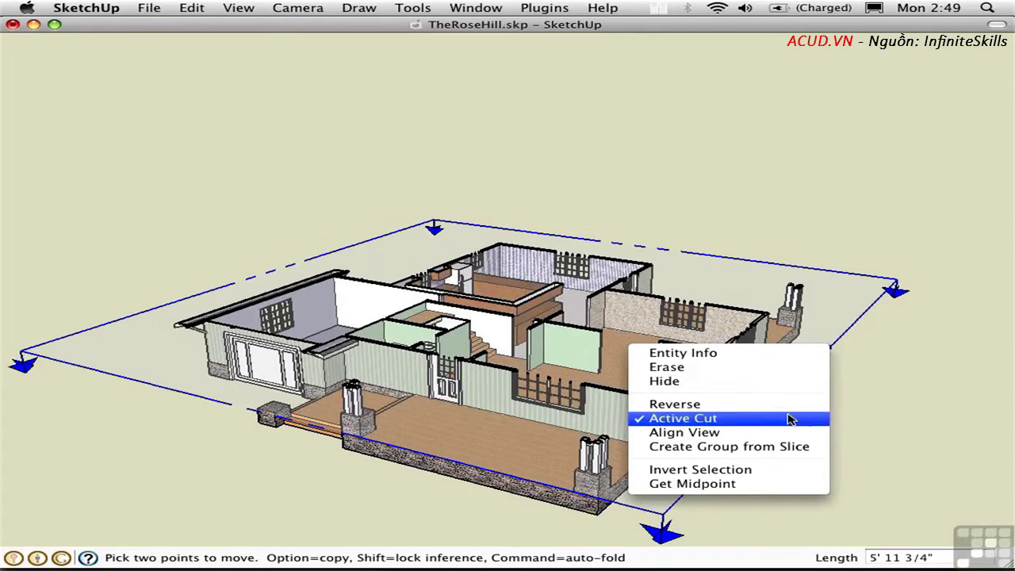
{"action": "left_click", "coordinate": [754, 440]}
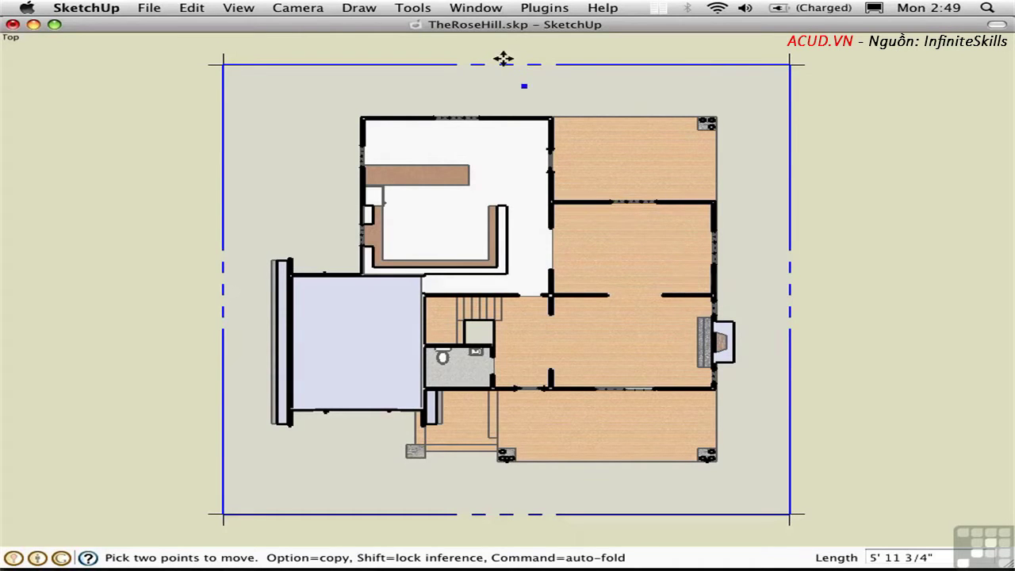
Step: In the Styles panel's modeling settings, set the section cut width to 1
{"action": "left_click", "coordinate": [476, 8]}
{"action": "left_click", "coordinate": [495, 129]}
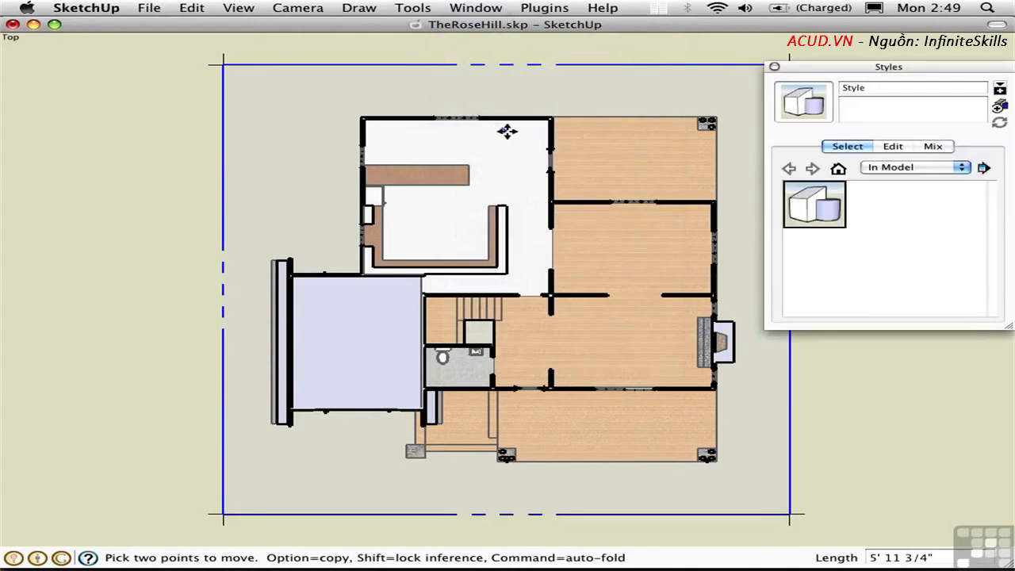
{"action": "left_click", "coordinate": [893, 147]}
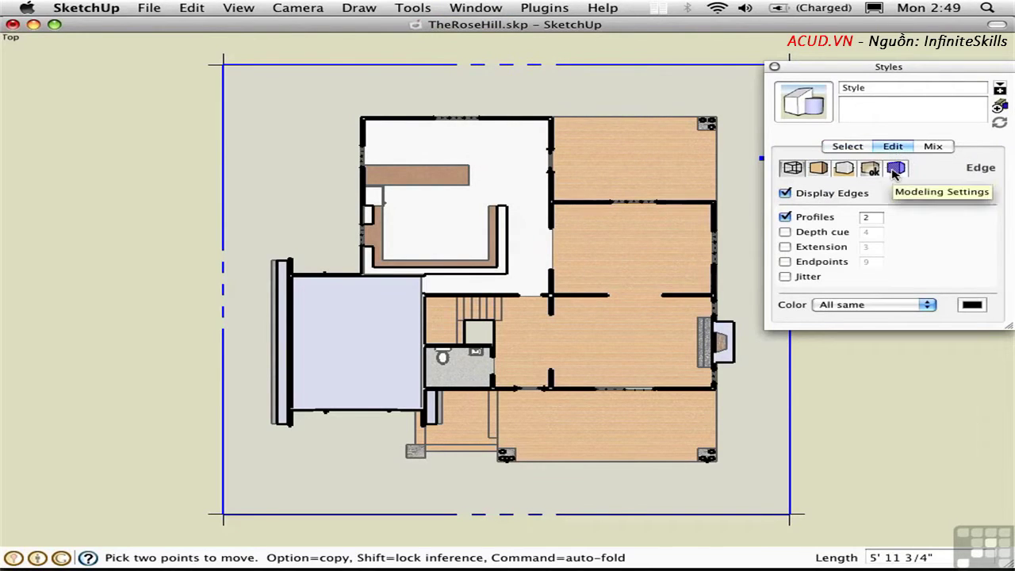
{"action": "left_click", "coordinate": [895, 170]}
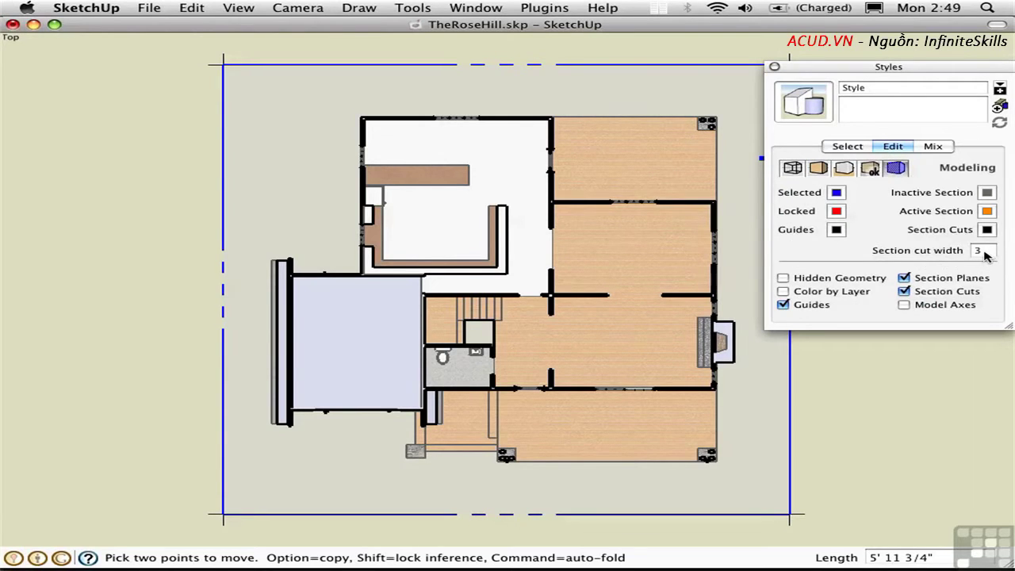
{"action": "left_click", "coordinate": [984, 252]}
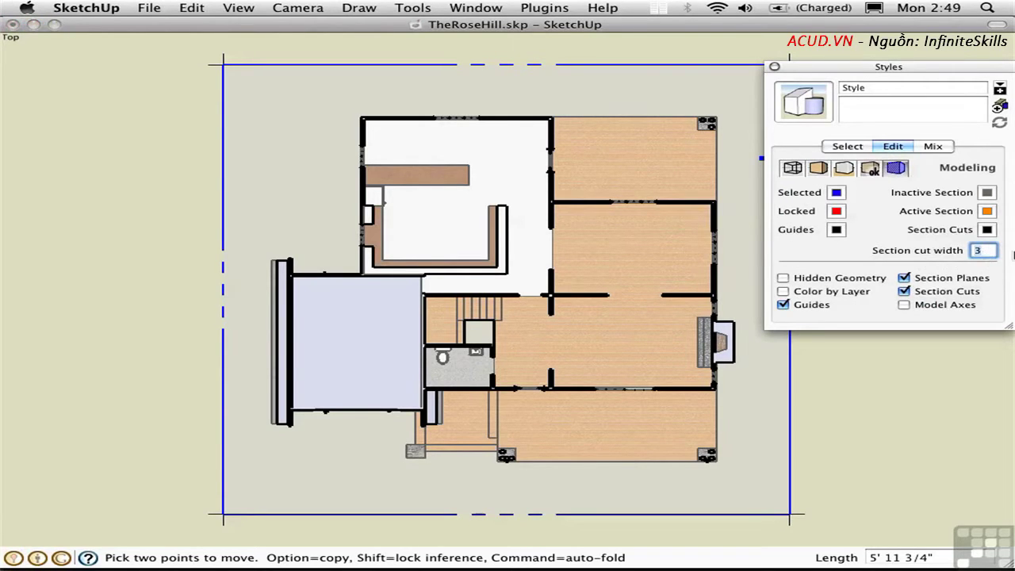
{"action": "key", "text": "Return"}
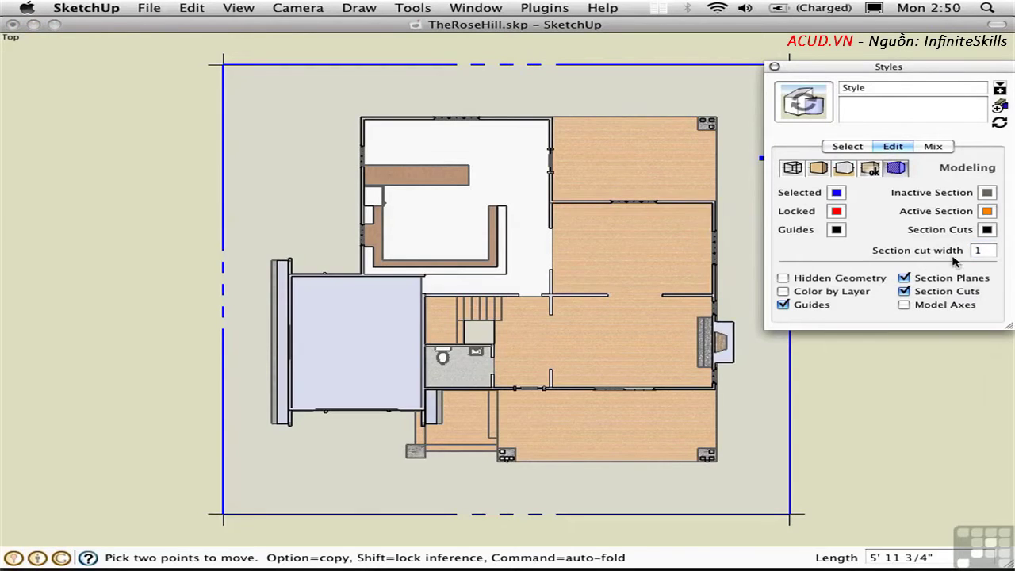
Step: Make section cuts red, hide section plane outlines, and toggle the cut off and on
{"action": "left_click", "coordinate": [989, 235]}
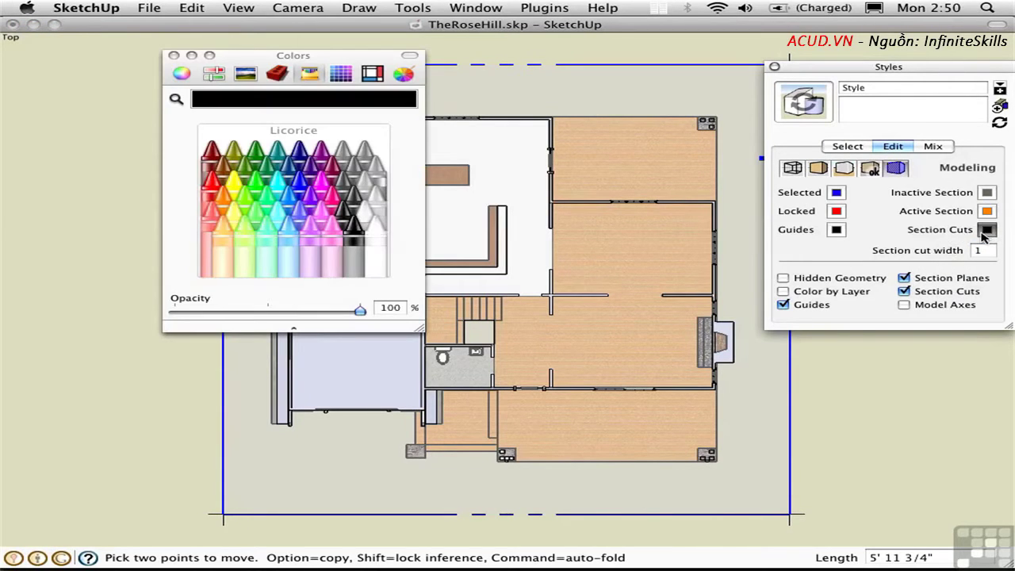
{"action": "left_click", "coordinate": [211, 184]}
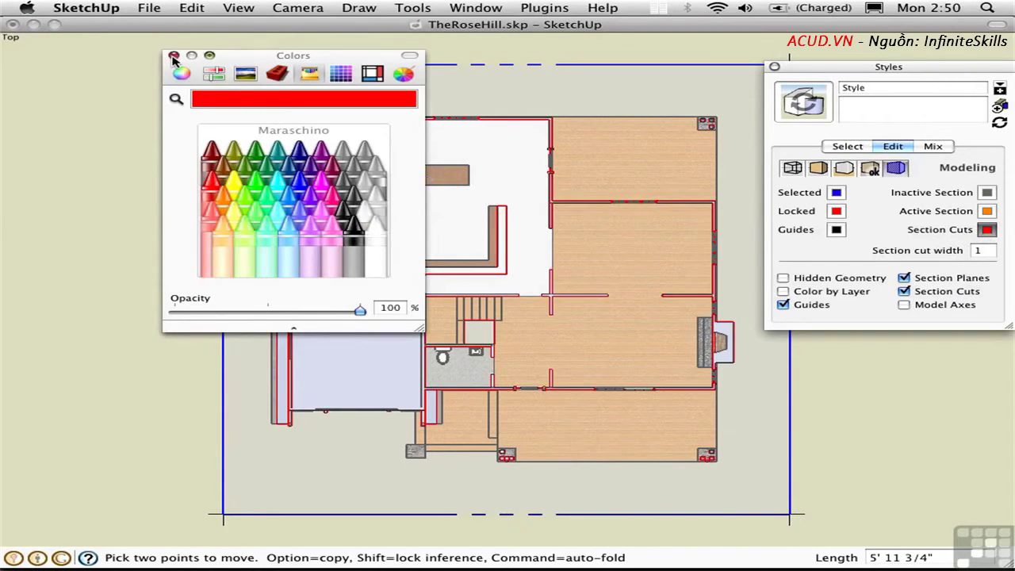
{"action": "left_click", "coordinate": [174, 55]}
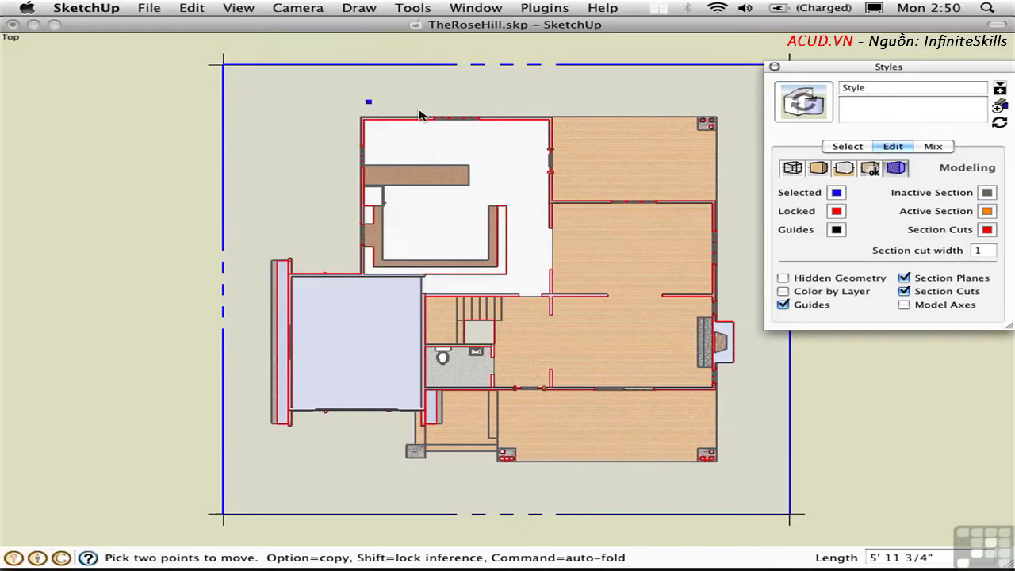
{"action": "left_click", "coordinate": [904, 277]}
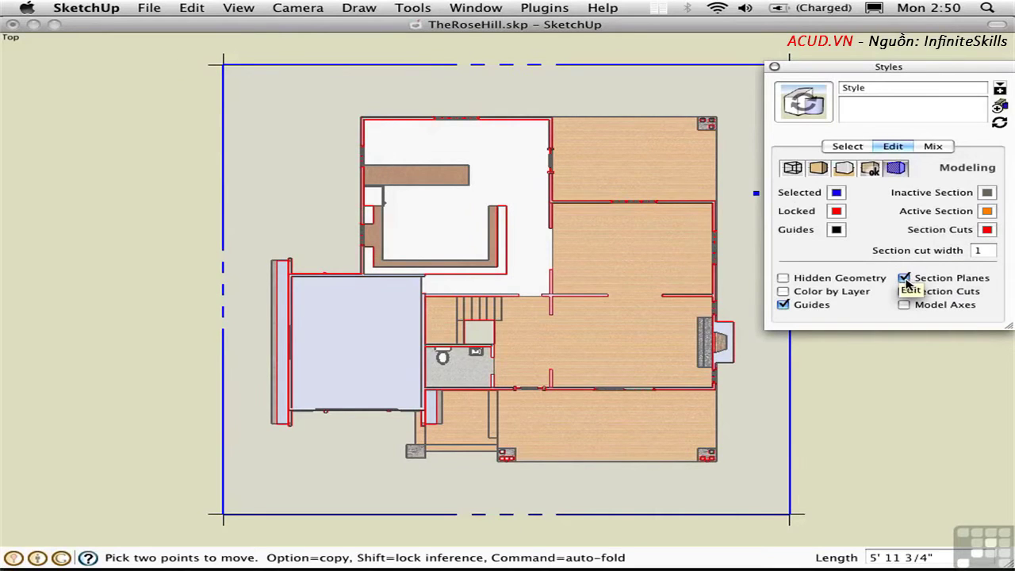
{"action": "left_click", "coordinate": [904, 279]}
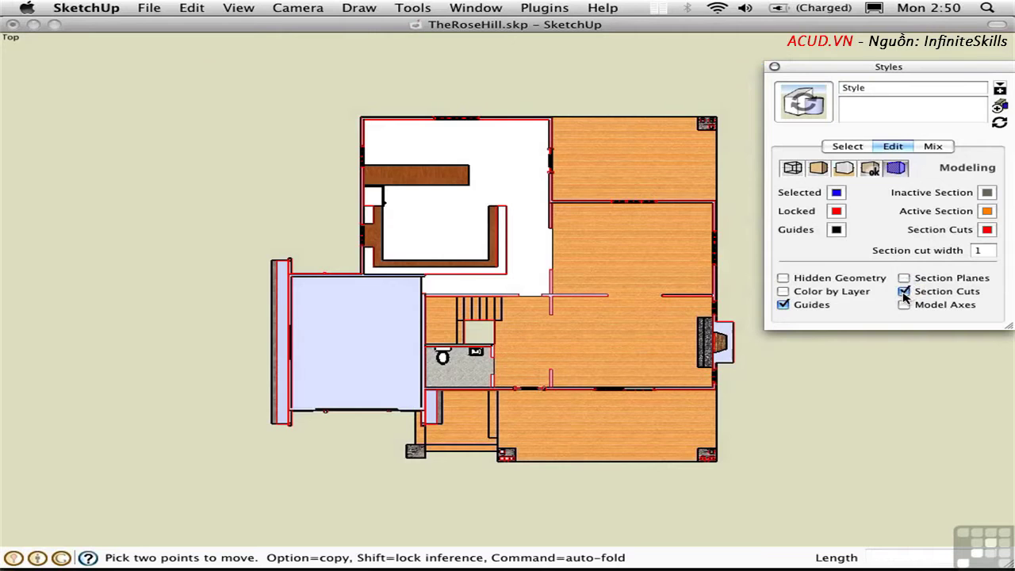
{"action": "left_click", "coordinate": [904, 292]}
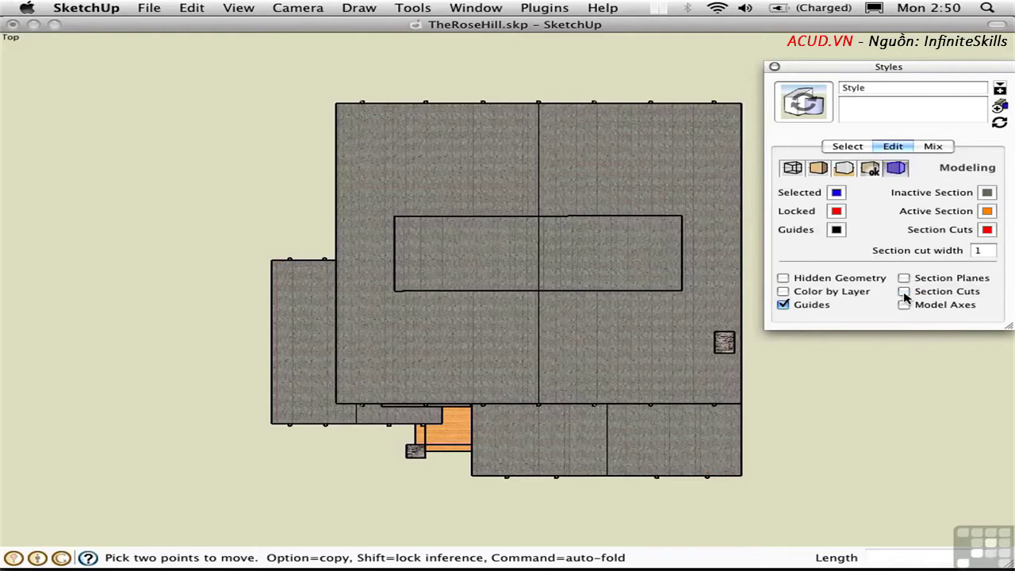
{"action": "left_click", "coordinate": [905, 292]}
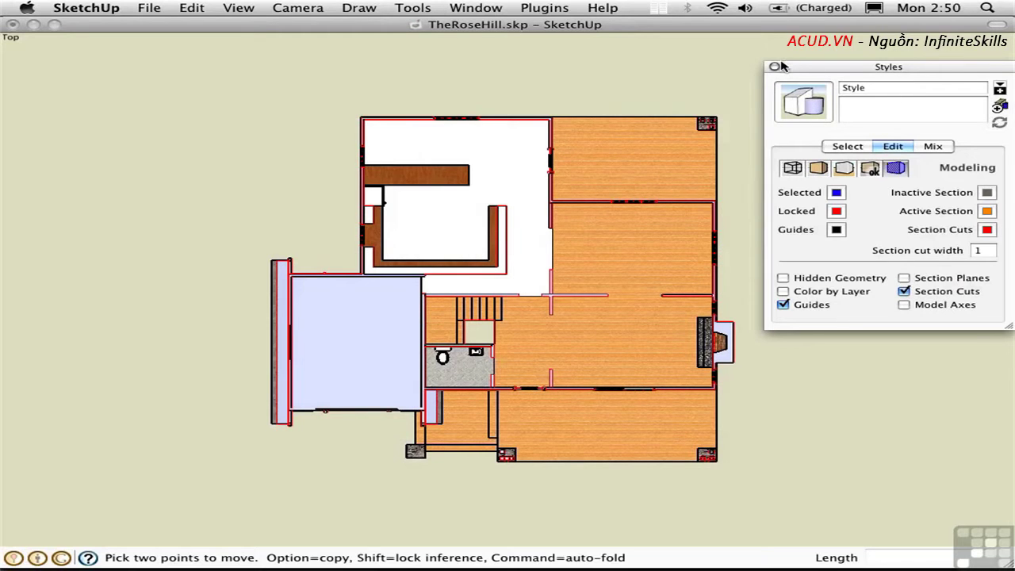
Step: Show section planes again with Ctrl+S and place a vertical section plane on a wall
{"action": "middle_click_drag", "start_coordinate": [801, 258], "coordinate": [535, 91]}
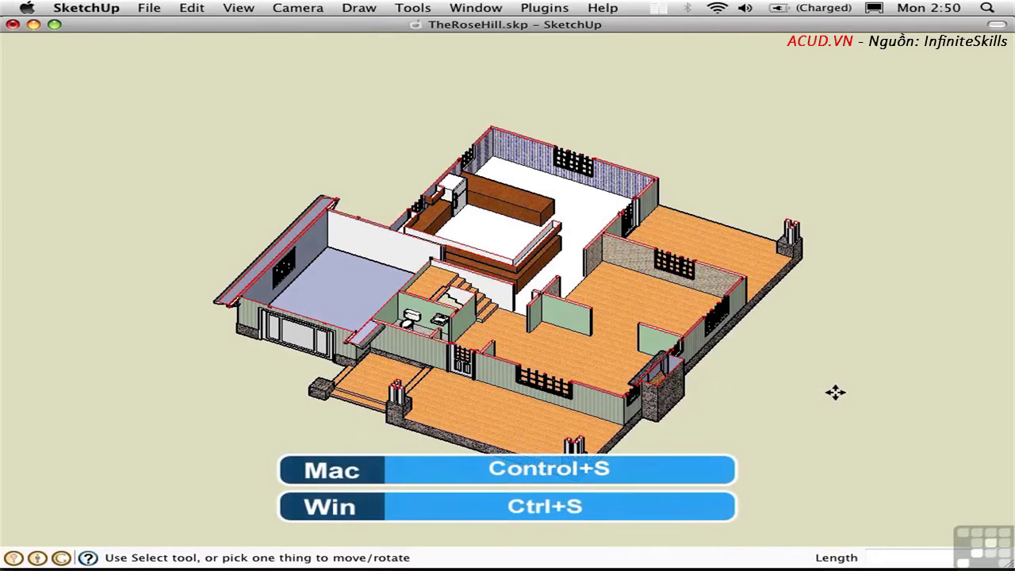
{"action": "key", "text": "ctrl+s"}
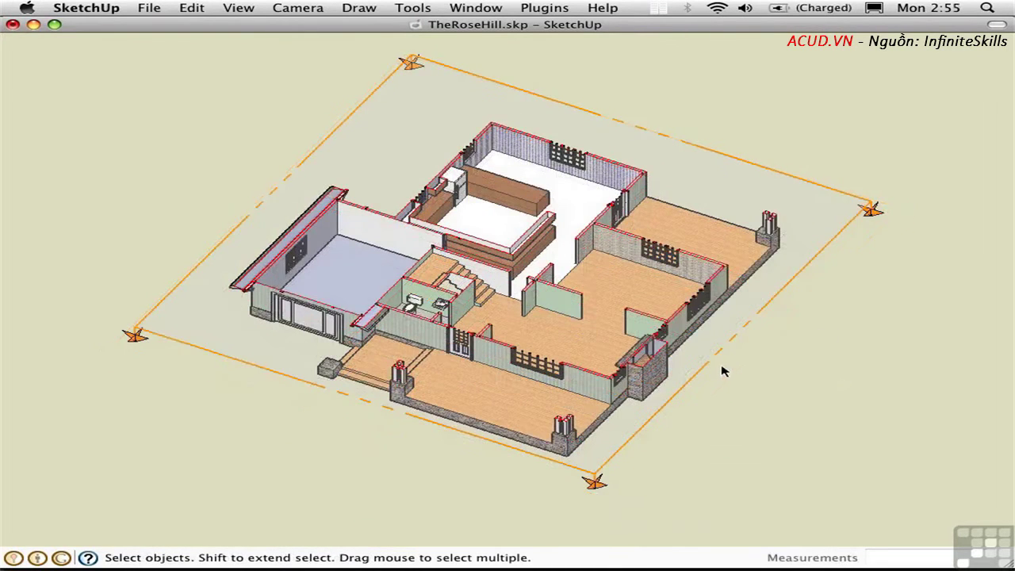
{"action": "scroll", "coordinate": [722, 371], "scroll_direction": "down", "scroll_amount": 2}
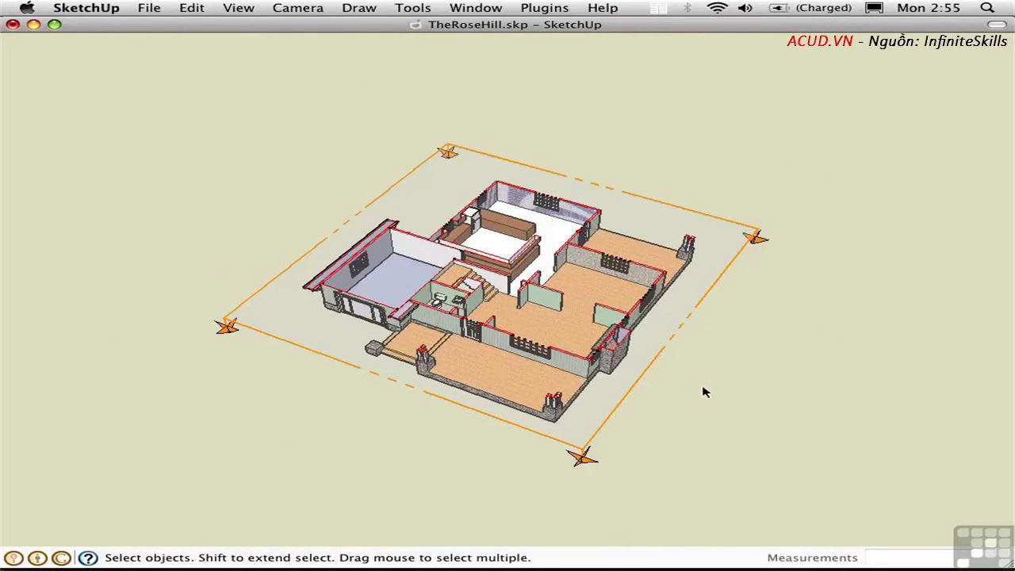
{"action": "middle_click_drag", "start_coordinate": [706, 392], "coordinate": [616, 376]}
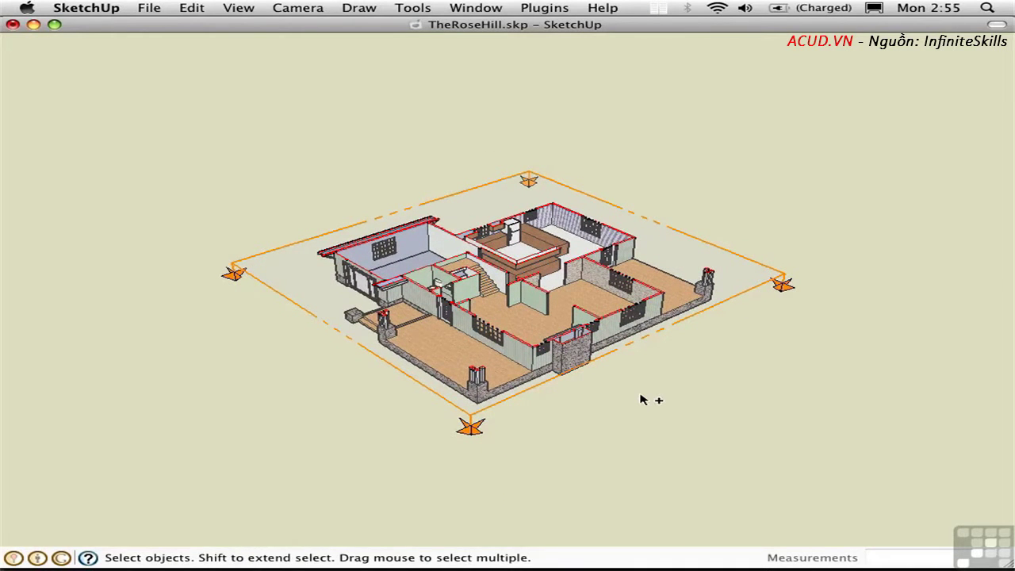
{"action": "key", "text": "shift+x"}
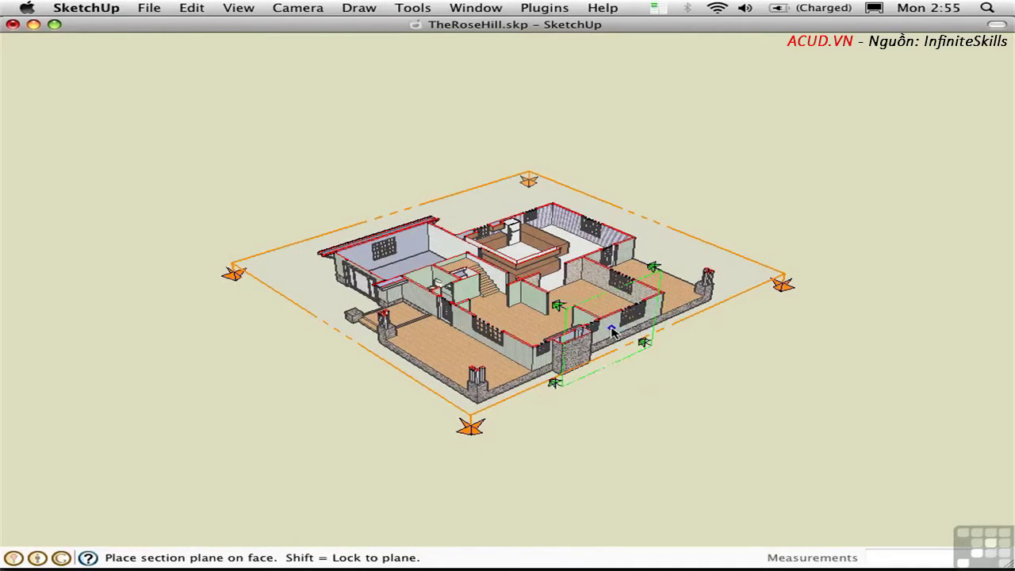
{"action": "left_click", "coordinate": [639, 349]}
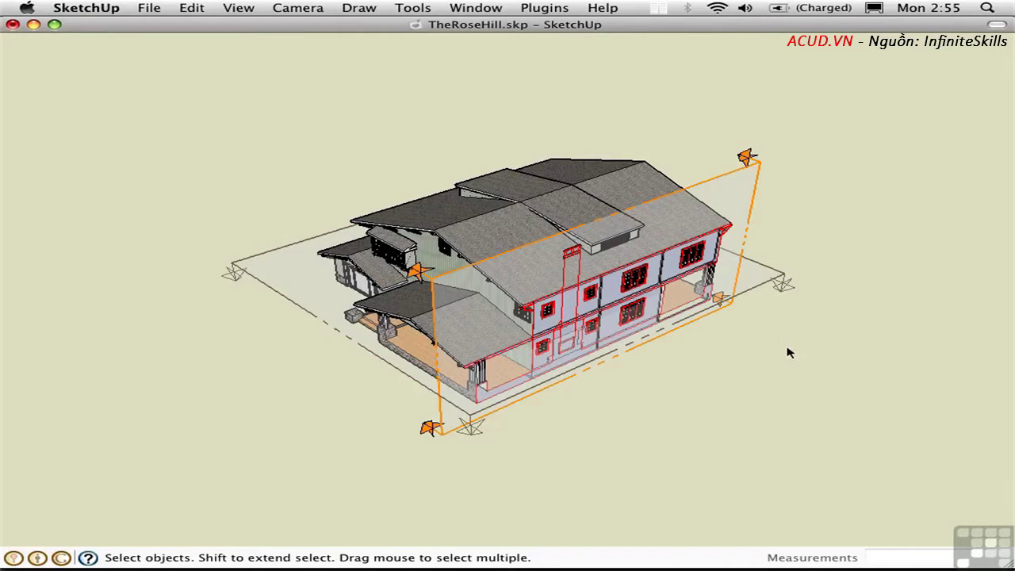
Step: Move the vertical section plane deeper into the house
{"action": "left_click", "coordinate": [760, 230]}
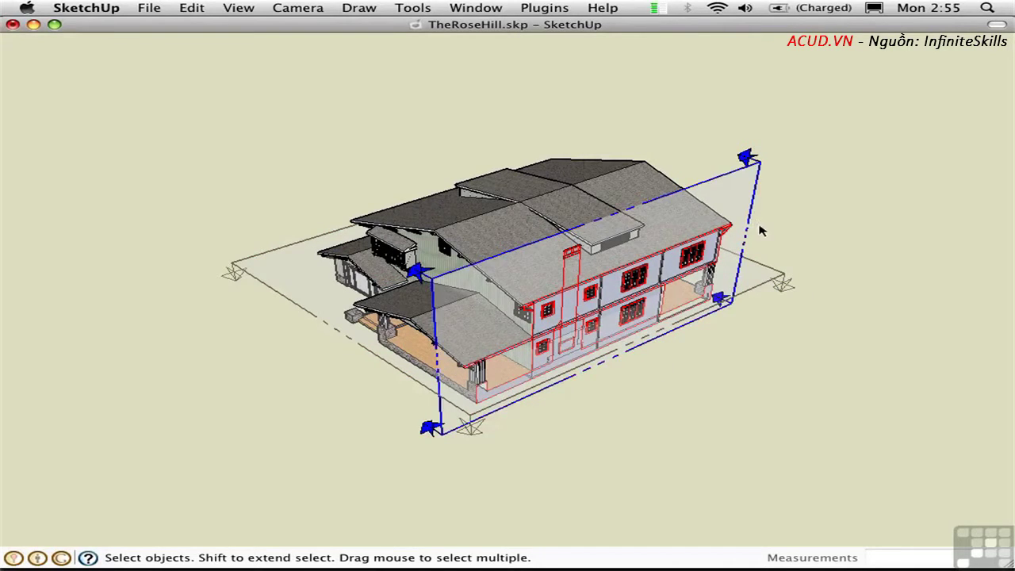
{"action": "key", "text": "m"}
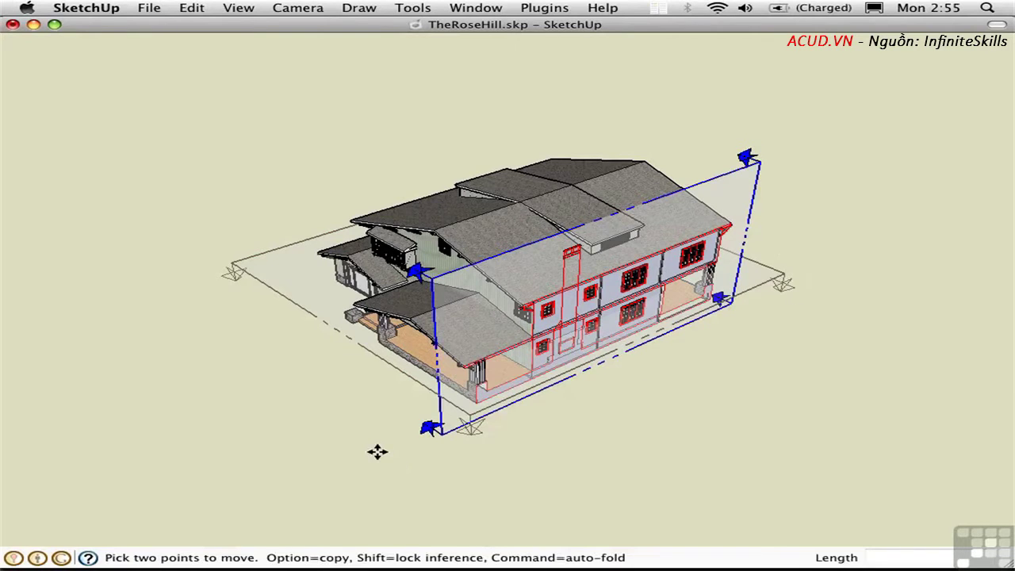
{"action": "left_click", "coordinate": [376, 449]}
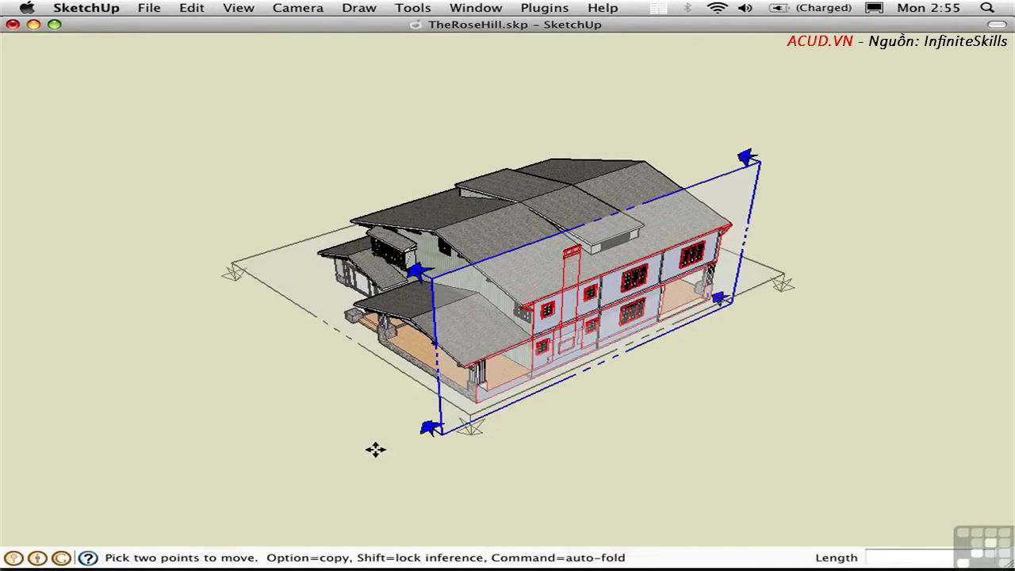
{"action": "left_click", "coordinate": [329, 416]}
{"action": "middle_click_drag", "start_coordinate": [329, 416], "coordinate": [486, 347]}
{"action": "scroll", "coordinate": [529, 406], "scroll_direction": "up", "scroll_amount": 5}
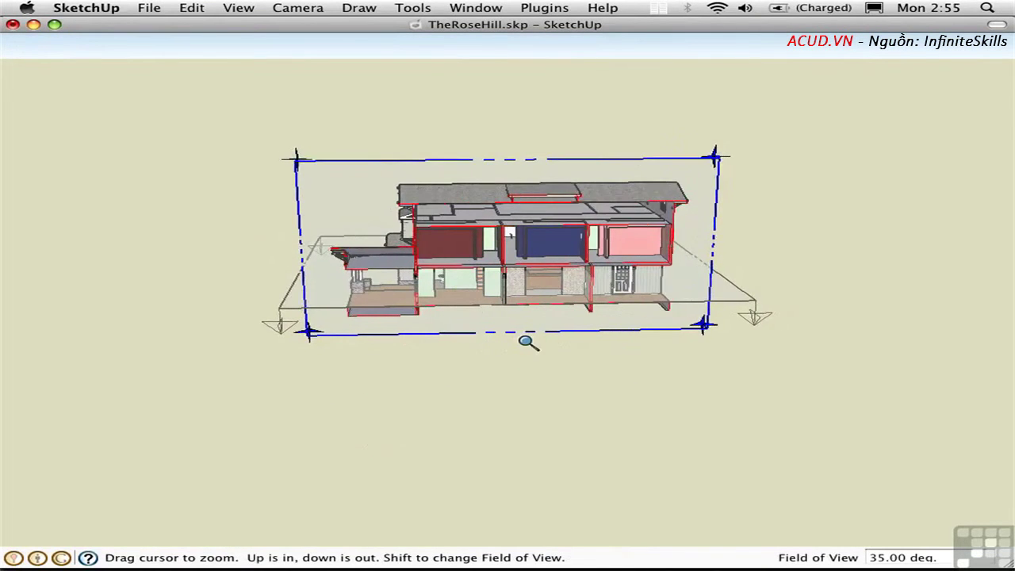
{"action": "middle_click_drag", "start_coordinate": [526, 265], "coordinate": [565, 300]}
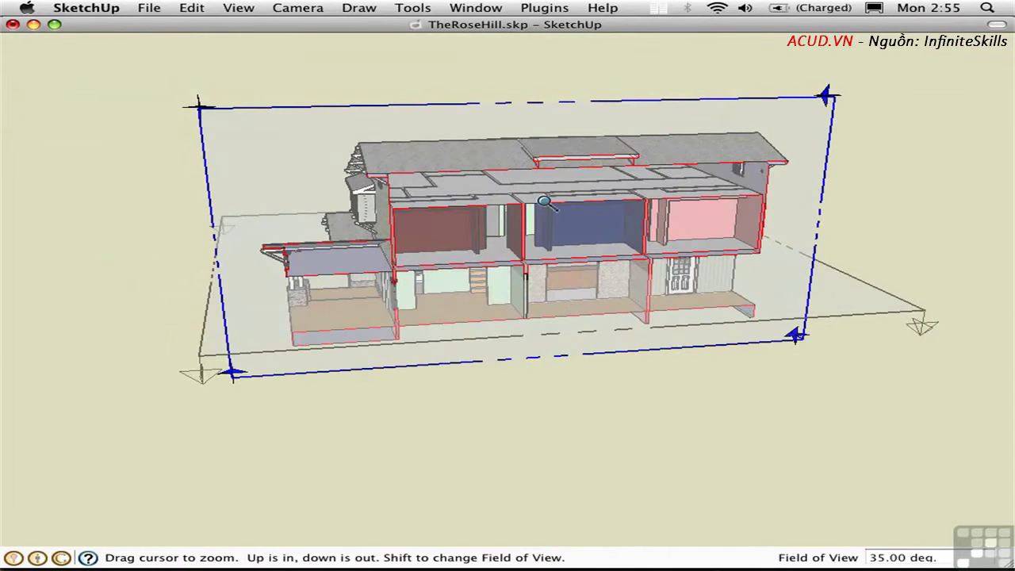
Step: Align the view to the section plane, zoom in on the cut, and deselect
{"action": "right_click", "coordinate": [421, 109]}
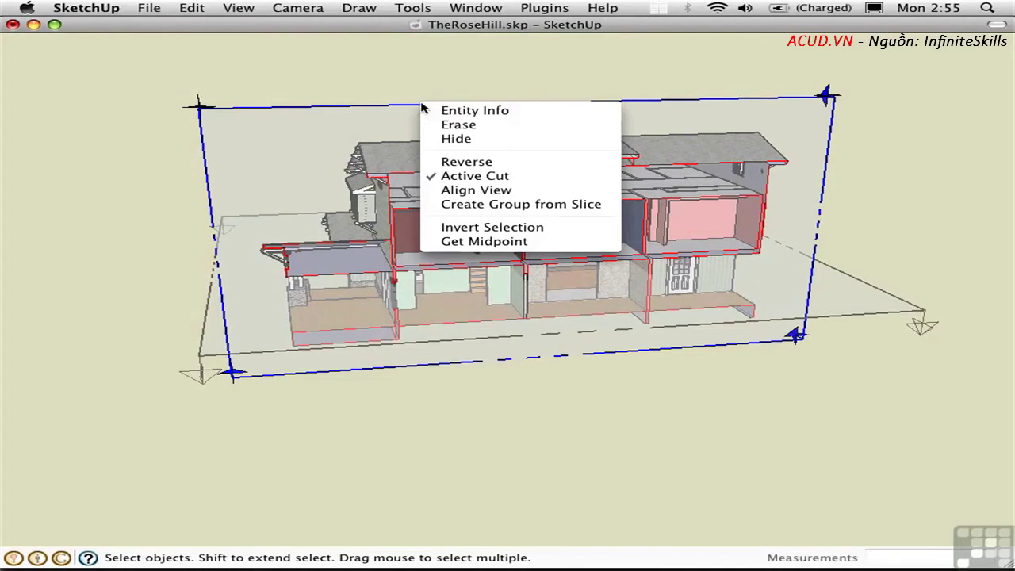
{"action": "left_click", "coordinate": [468, 190]}
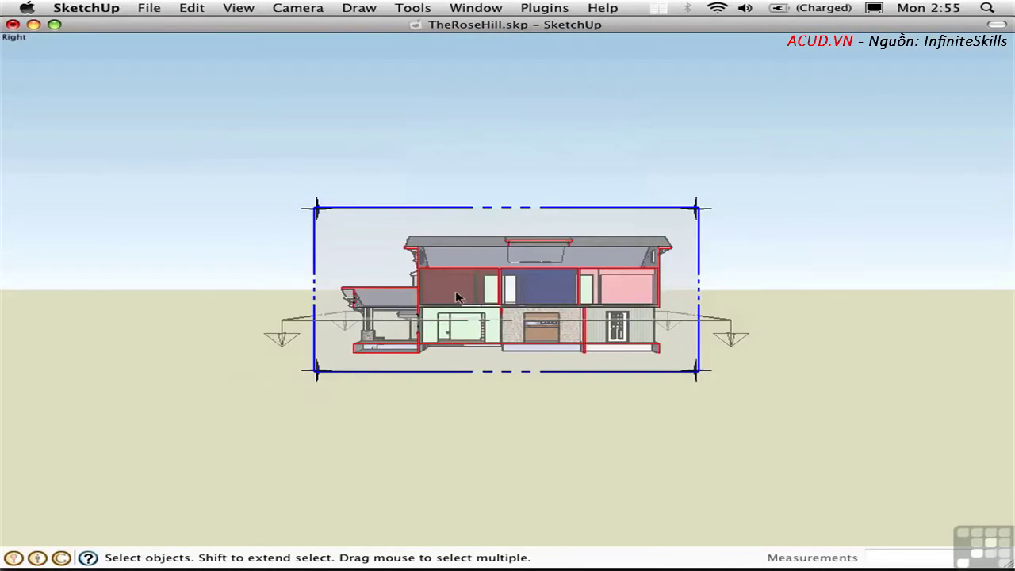
{"action": "key", "text": "z"}
{"action": "left_click_drag", "start_coordinate": [455, 300], "coordinate": [473, 141]}
{"action": "key", "text": "space"}
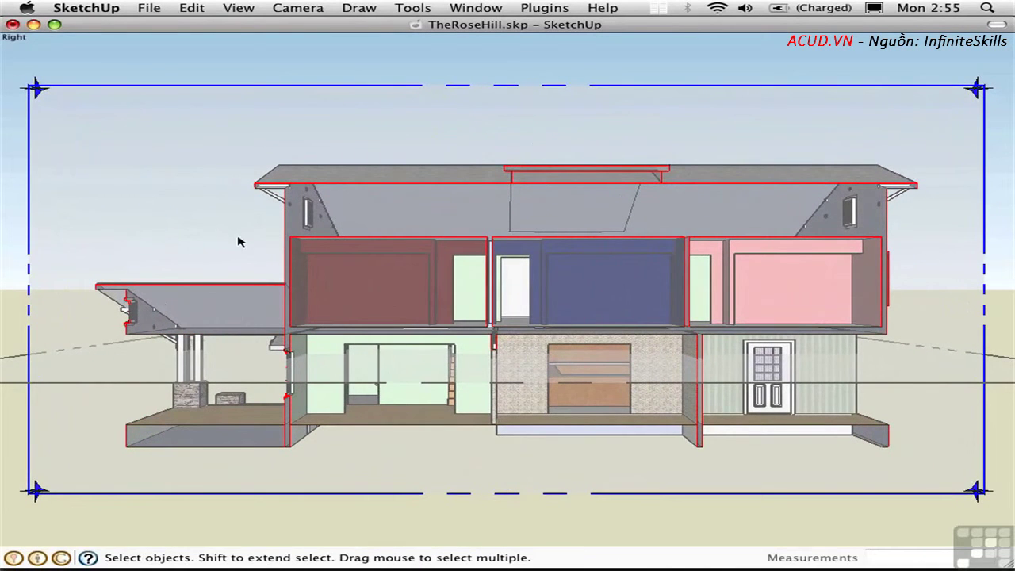
{"action": "left_click", "coordinate": [284, 83]}
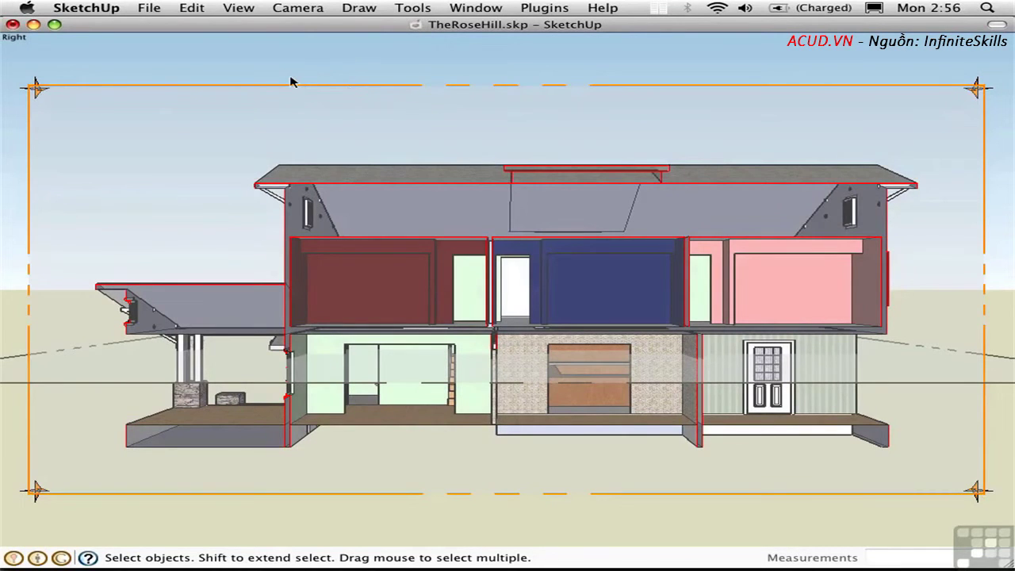
Step: Hide section planes, return to a perspective 3D view, and zoom out to fit the house
{"action": "key", "text": "alt+p"}
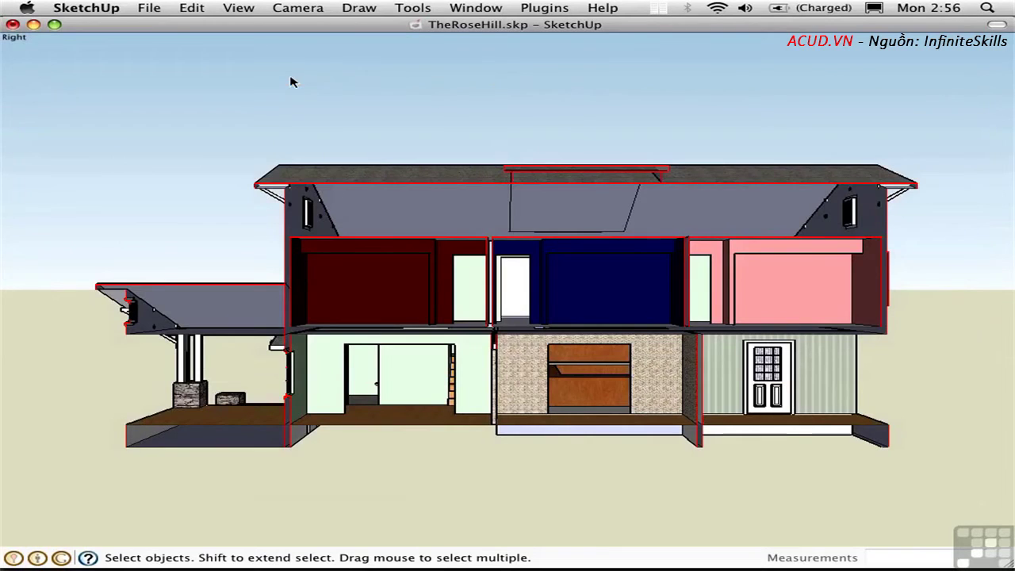
{"action": "key", "text": "super+4"}
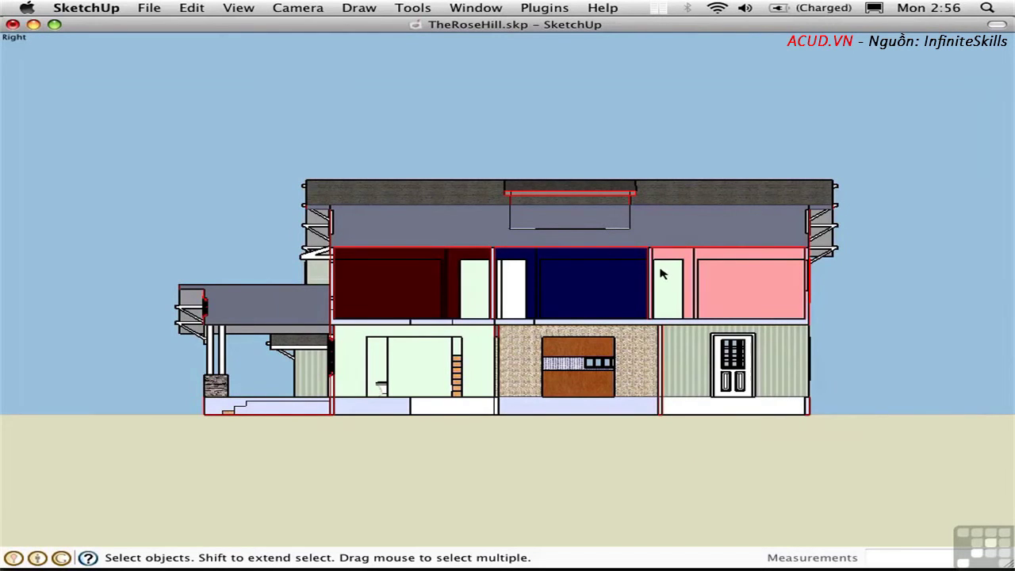
{"action": "key", "text": "super+e"}
{"action": "key", "text": "o"}
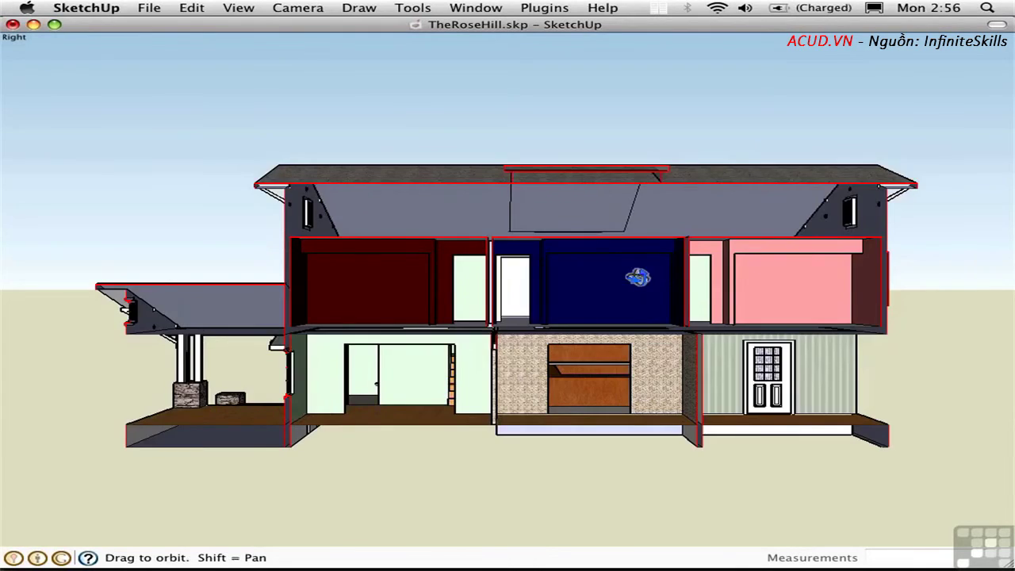
{"action": "left_click_drag", "start_coordinate": [640, 277], "coordinate": [414, 394]}
{"action": "key", "text": "space"}
{"action": "key", "text": "z"}
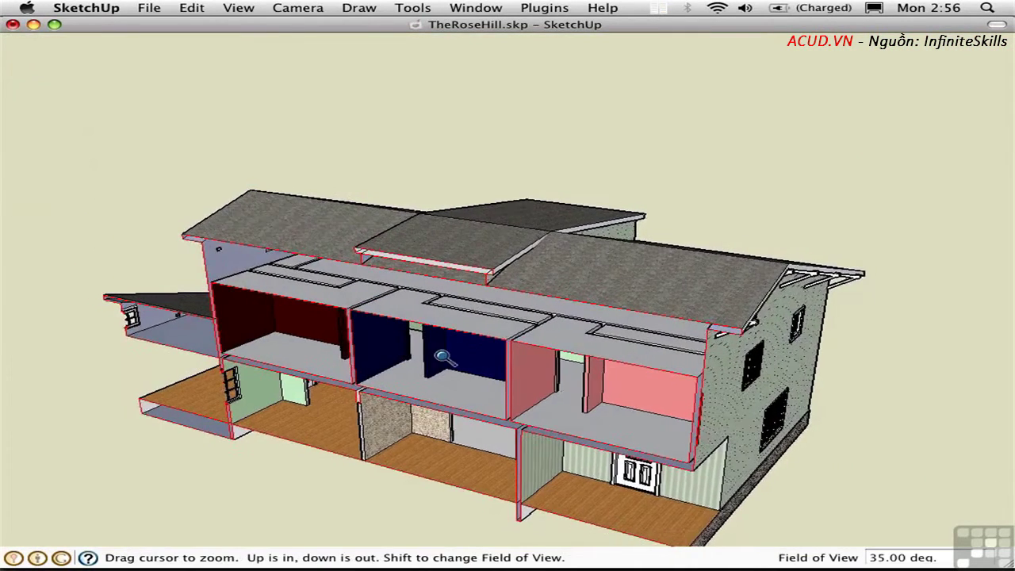
{"action": "left_click_drag", "start_coordinate": [444, 356], "coordinate": [425, 363]}
Step: Show section planes and make the horizontal ground plane the active cut
{"action": "key", "text": "alt+p"}
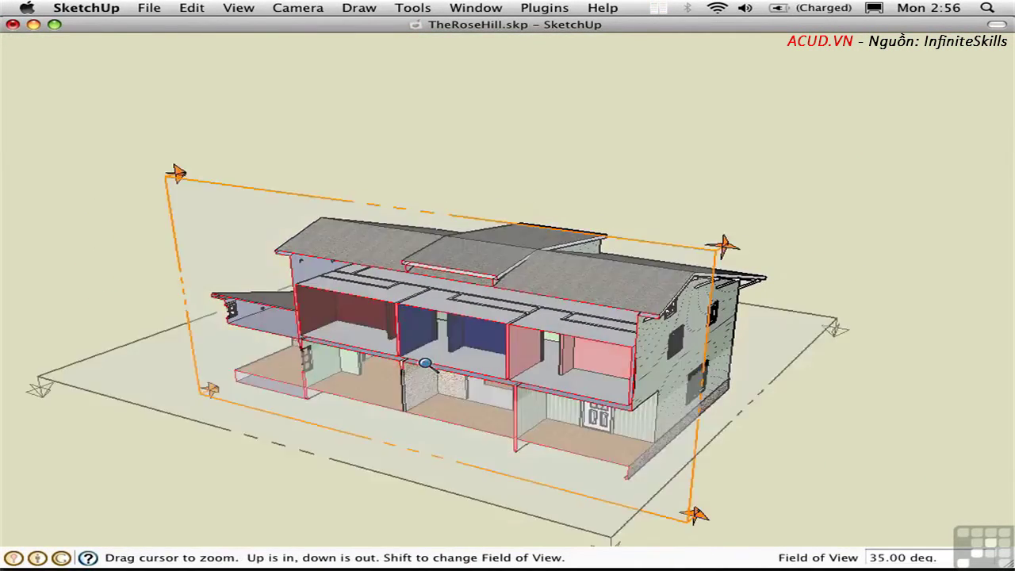
{"action": "key", "text": "space"}
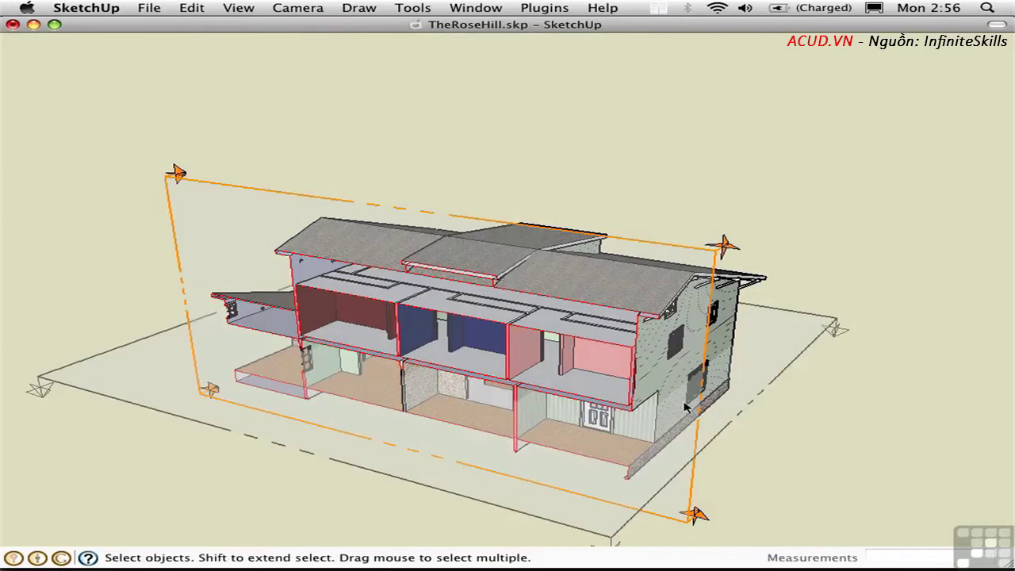
{"action": "left_click", "coordinate": [729, 430]}
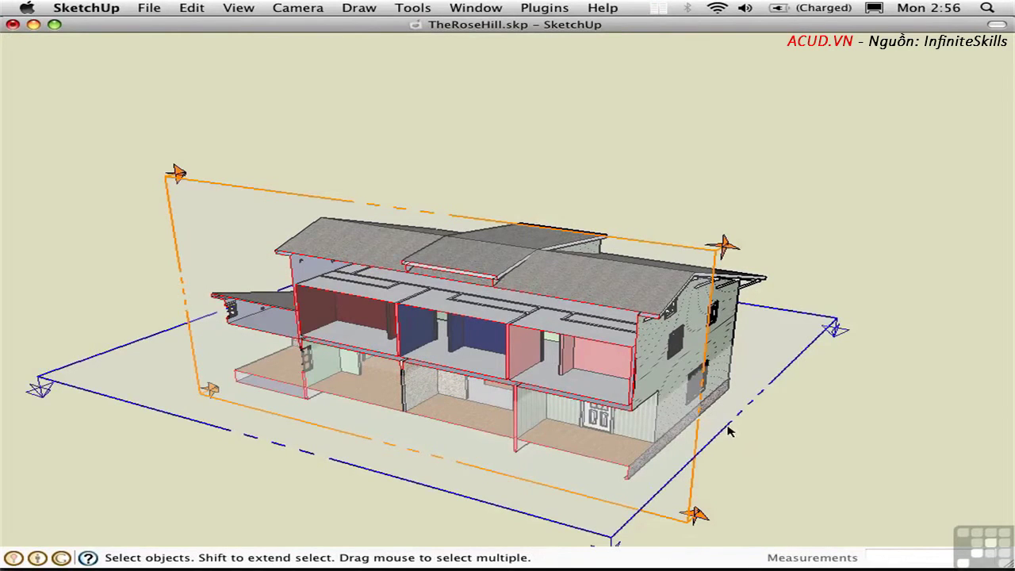
{"action": "right_click", "coordinate": [730, 430]}
{"action": "left_click", "coordinate": [782, 487]}
{"action": "middle_click_drag", "start_coordinate": [740, 452], "coordinate": [736, 474]}
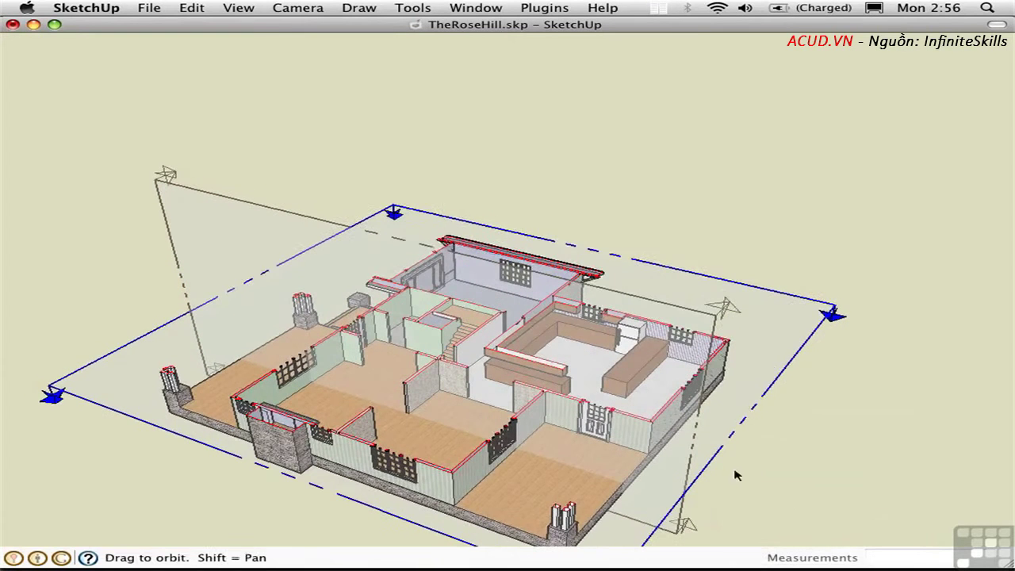
Step: Create a group from the ground-floor slice, then turn off the horizontal active cut
{"action": "right_click", "coordinate": [776, 384]}
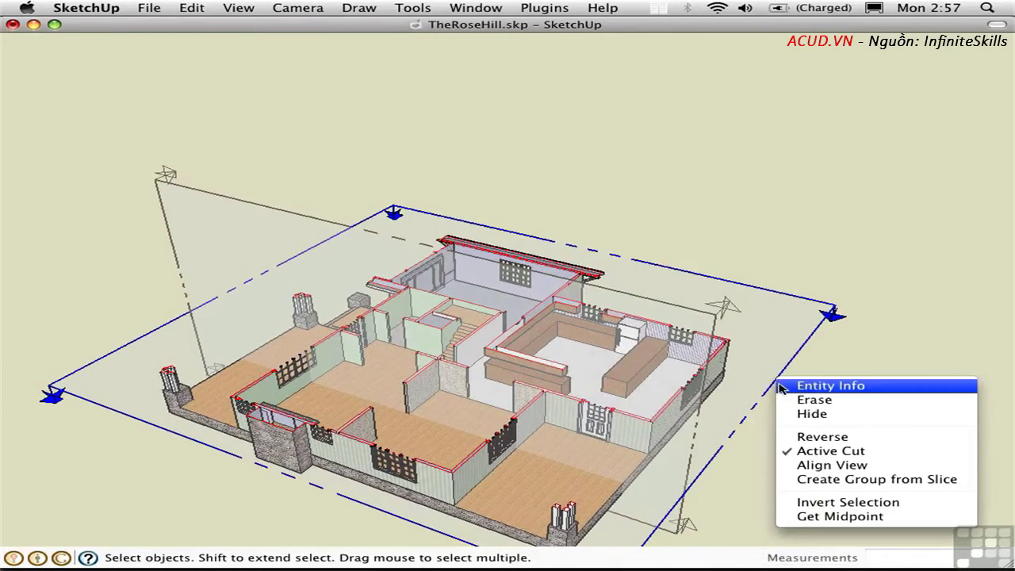
{"action": "left_click", "coordinate": [839, 480]}
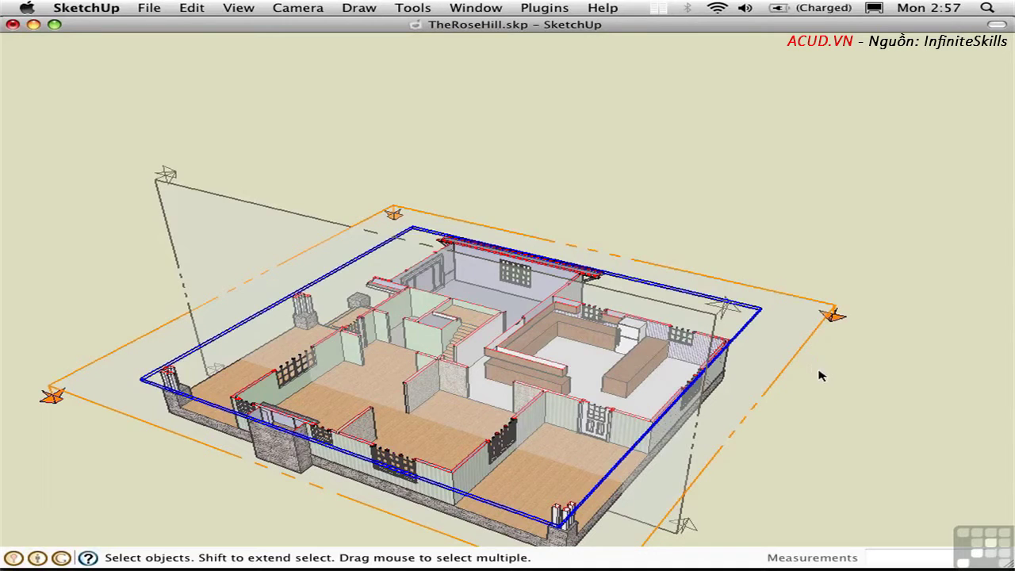
{"action": "left_click", "coordinate": [808, 353]}
{"action": "right_click", "coordinate": [801, 357]}
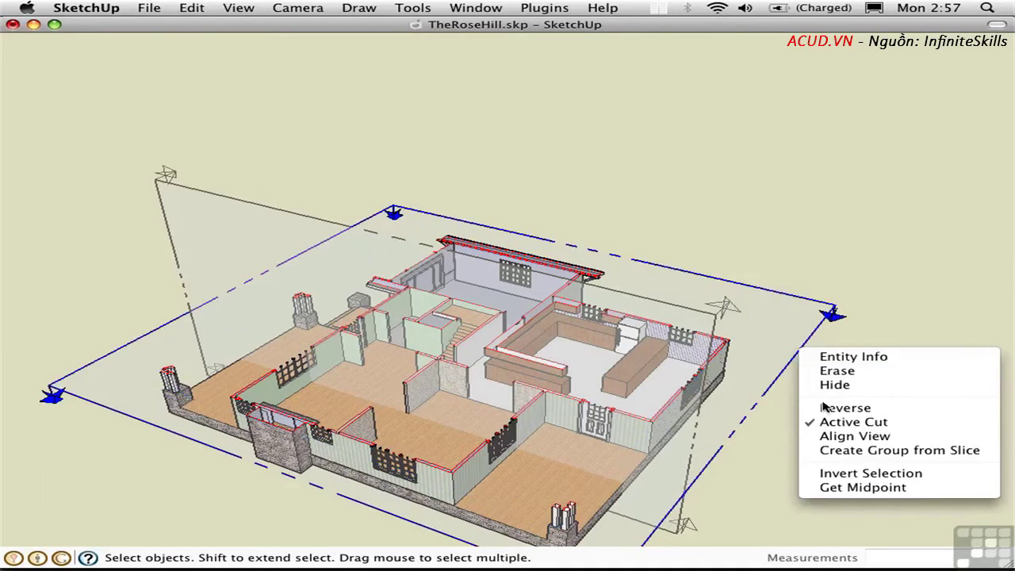
{"action": "left_click", "coordinate": [855, 468]}
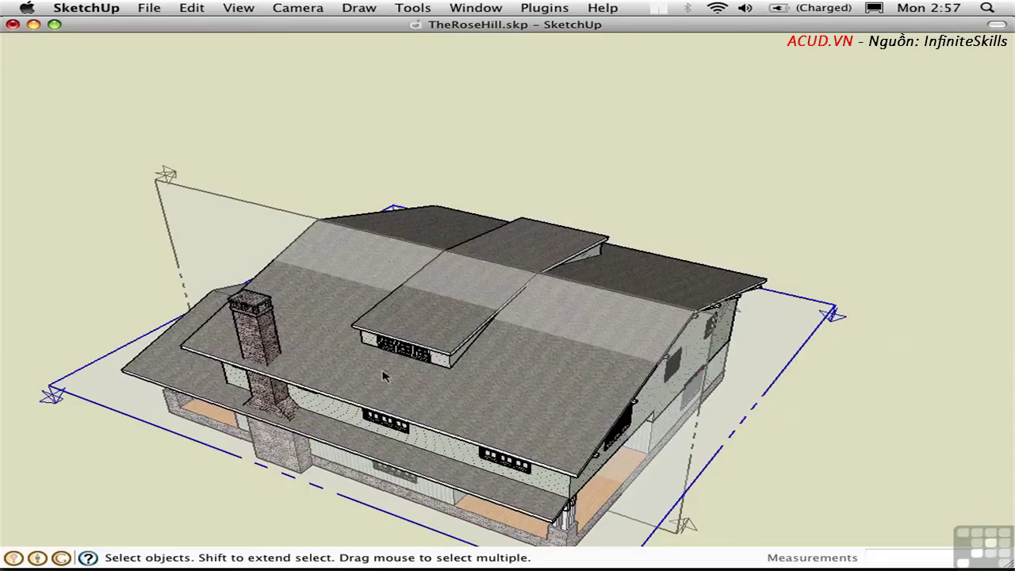
Step: Turn on X-ray and move the floor-plan slice group to the left of the house
{"action": "middle_click_drag", "start_coordinate": [383, 375], "coordinate": [713, 343]}
{"action": "middle_click_drag", "start_coordinate": [516, 368], "coordinate": [644, 269]}
{"action": "mouse_move", "coordinate": [520, 305]}
{"action": "middle_mouse_down"}
{"action": "mouse_move", "coordinate": [341, 314]}
{"action": "mouse_move", "coordinate": [530, 319]}
{"action": "middle_mouse_up"}
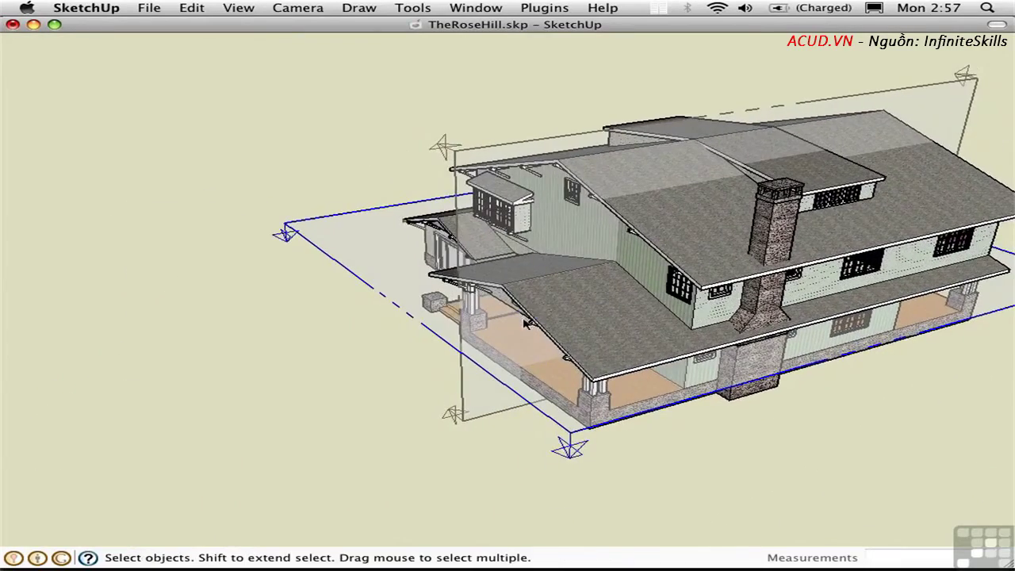
{"action": "key", "text": "x"}
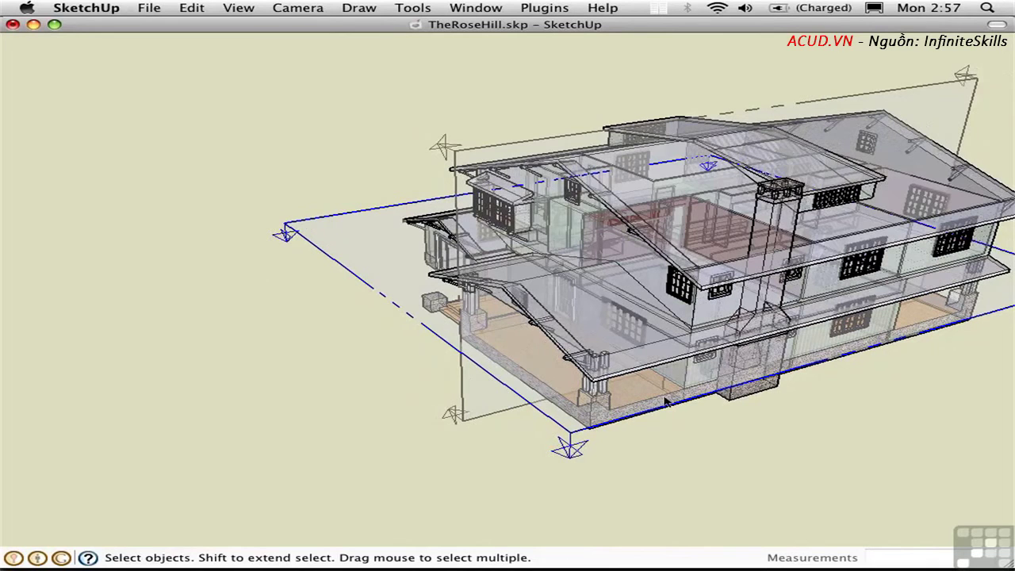
{"action": "left_click", "coordinate": [683, 356]}
{"action": "key", "text": "m"}
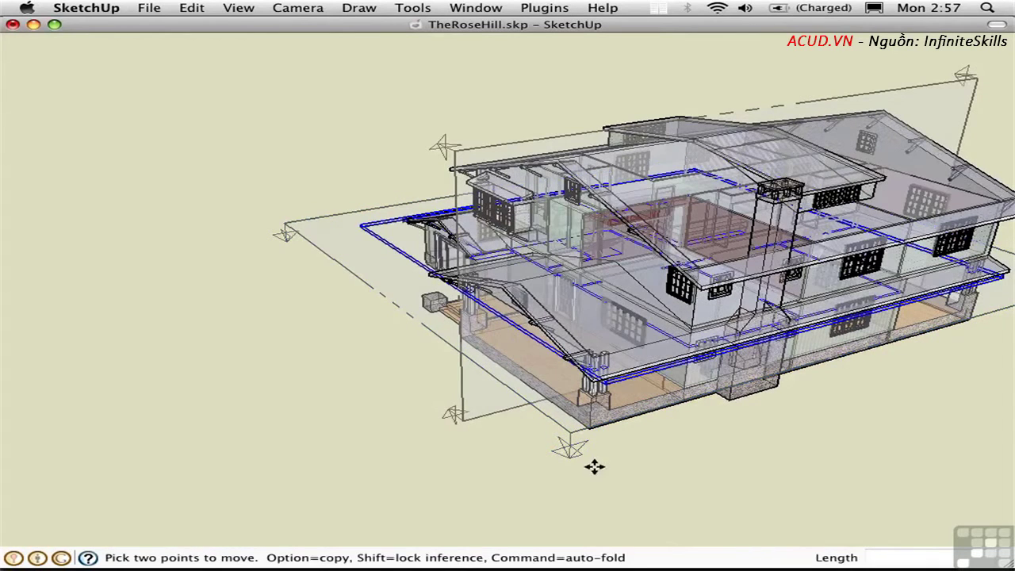
{"action": "left_click", "coordinate": [784, 413]}
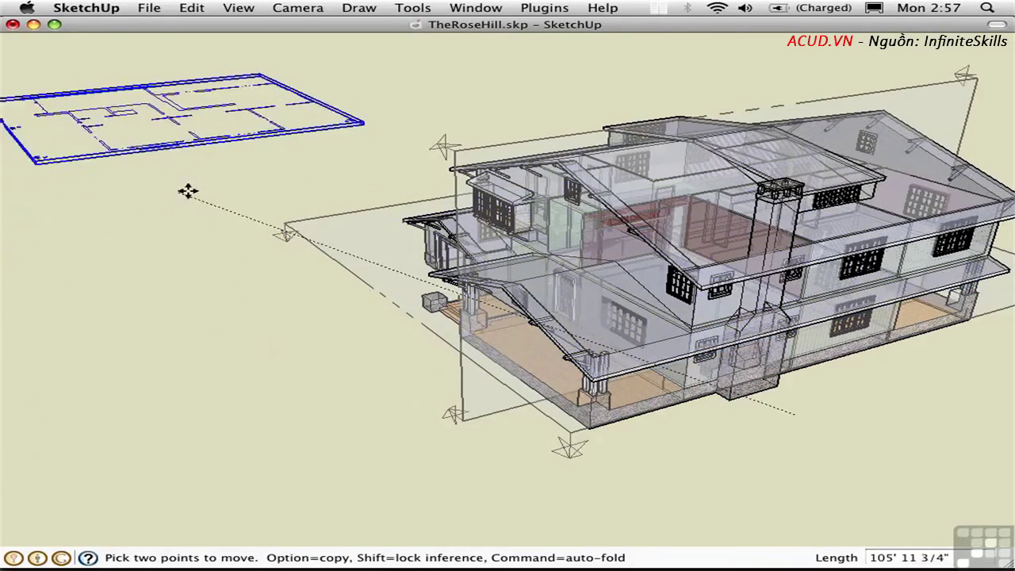
{"action": "left_click", "coordinate": [169, 235]}
{"action": "key", "text": "space"}
{"action": "middle_click_drag", "start_coordinate": [169, 236], "coordinate": [341, 332]}
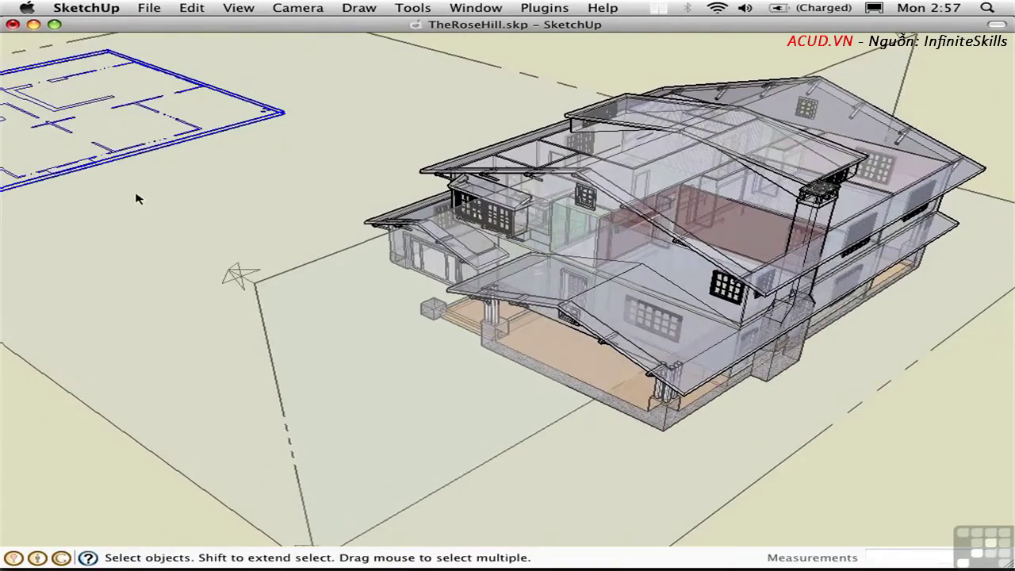
Step: Zoom out over the house and plan, then delete the ground section plane
{"action": "key", "text": "z"}
{"action": "left_click_drag", "start_coordinate": [290, 224], "coordinate": [321, 468]}
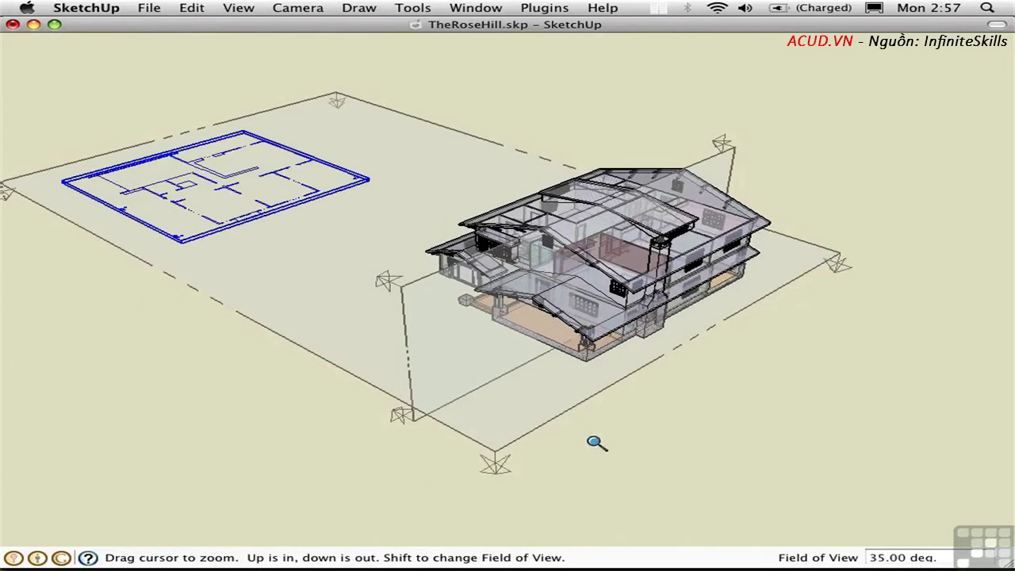
{"action": "key", "text": "space"}
{"action": "left_click_drag", "start_coordinate": [290, 362], "coordinate": [229, 306]}
{"action": "key", "text": "Delete"}
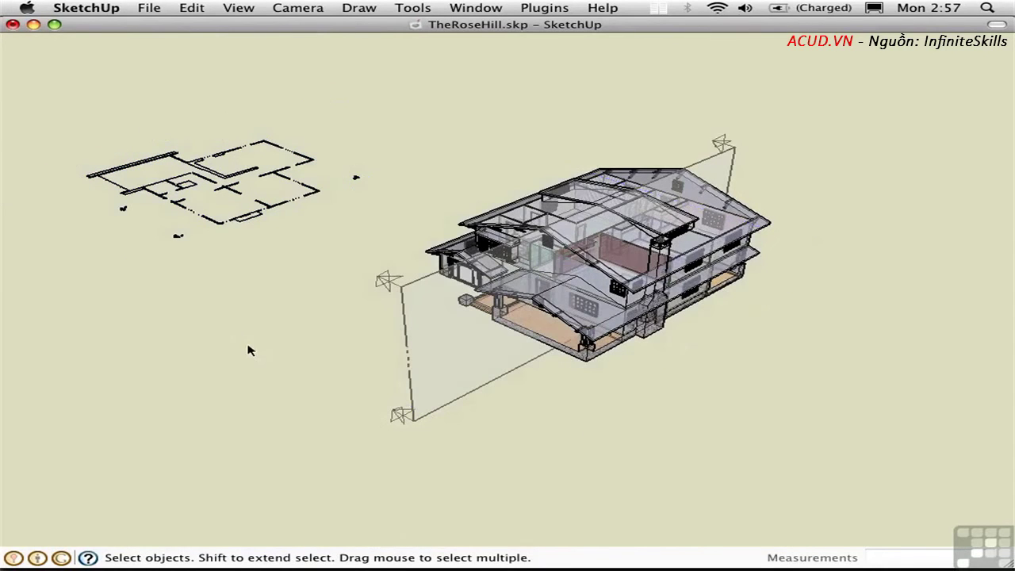
Step: Enable the Section Cut Face and Zorro extensions in Preferences > Extensions, then close Preferences
{"action": "middle_click_drag", "start_coordinate": [268, 313], "coordinate": [245, 294]}
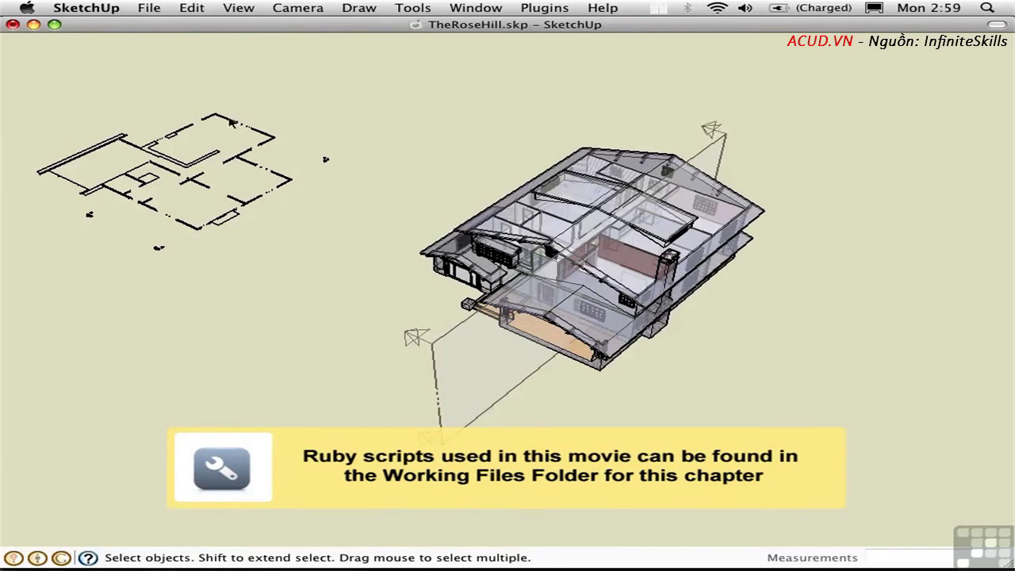
{"action": "left_click", "coordinate": [87, 9]}
{"action": "left_click", "coordinate": [91, 43]}
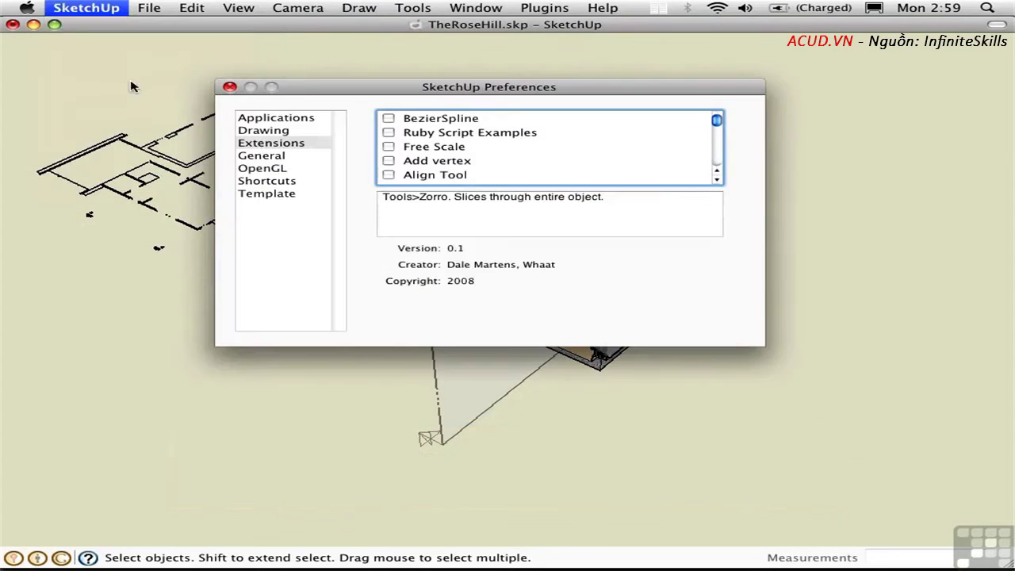
{"action": "left_click", "coordinate": [265, 145]}
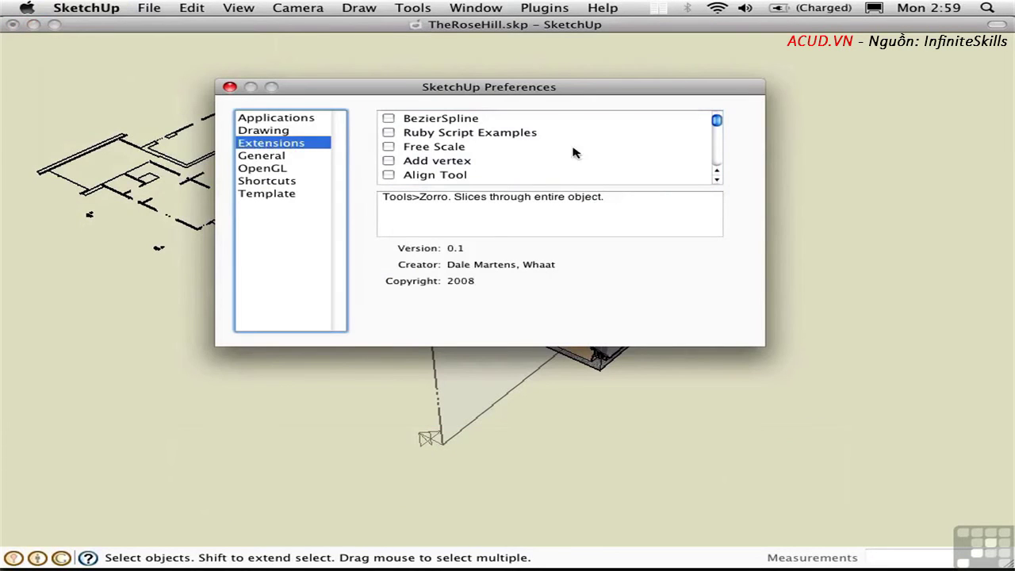
{"action": "left_click_drag", "start_coordinate": [717, 121], "coordinate": [717, 148]}
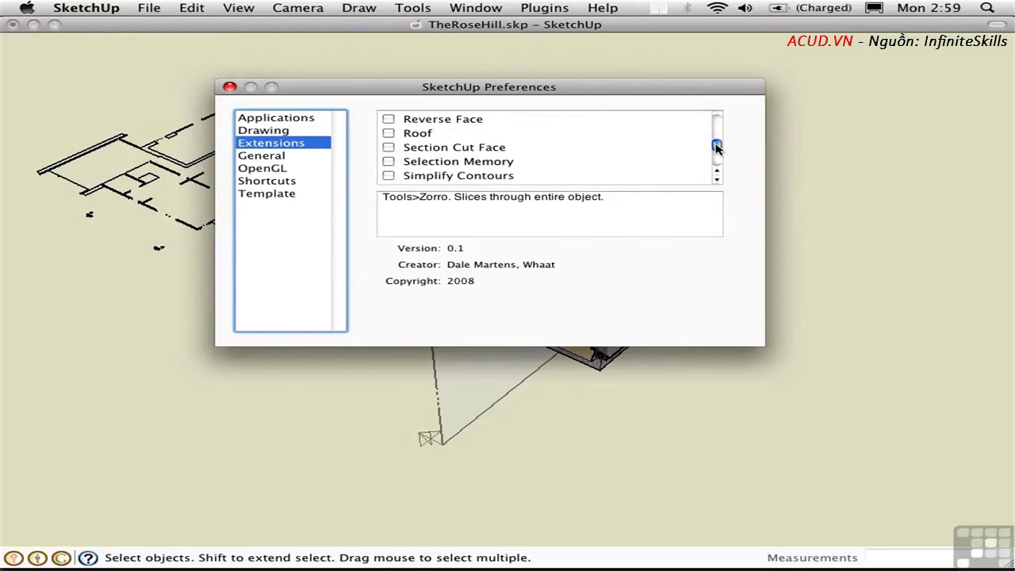
{"action": "left_click", "coordinate": [450, 149]}
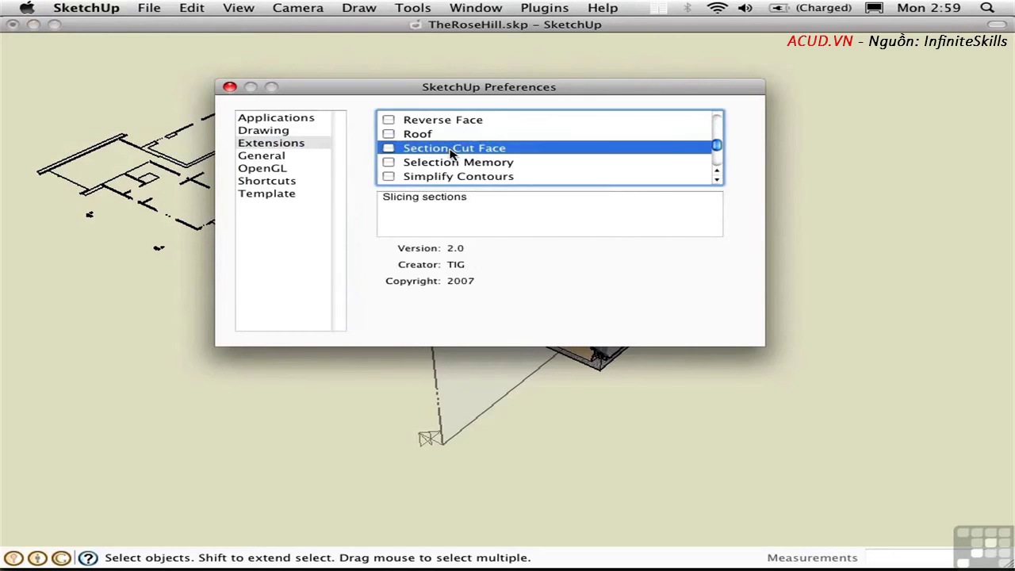
{"action": "left_click", "coordinate": [389, 149]}
{"action": "left_click_drag", "start_coordinate": [717, 152], "coordinate": [716, 161]}
{"action": "left_click", "coordinate": [388, 157]}
{"action": "left_click", "coordinate": [389, 156]}
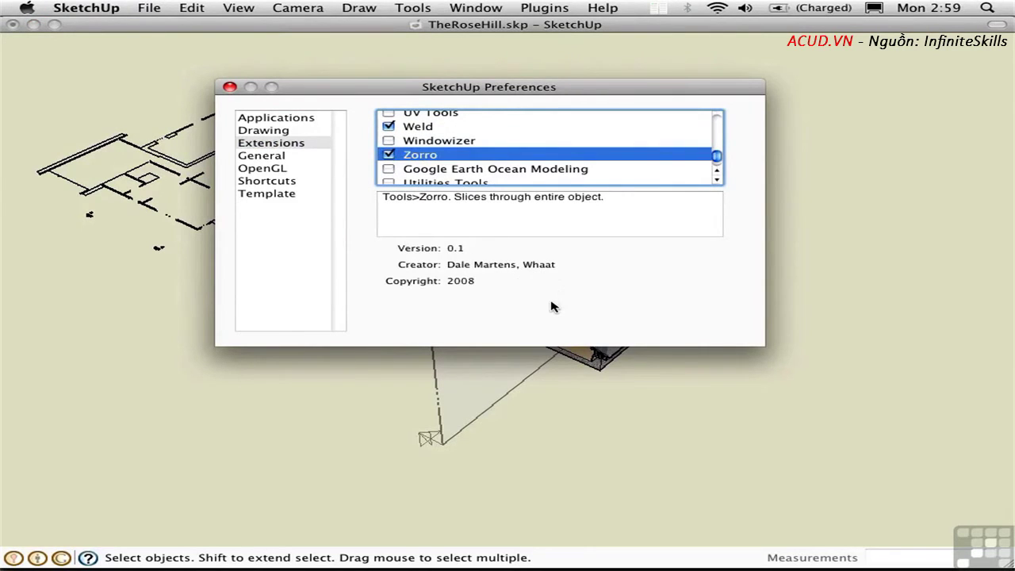
{"action": "left_click", "coordinate": [229, 88]}
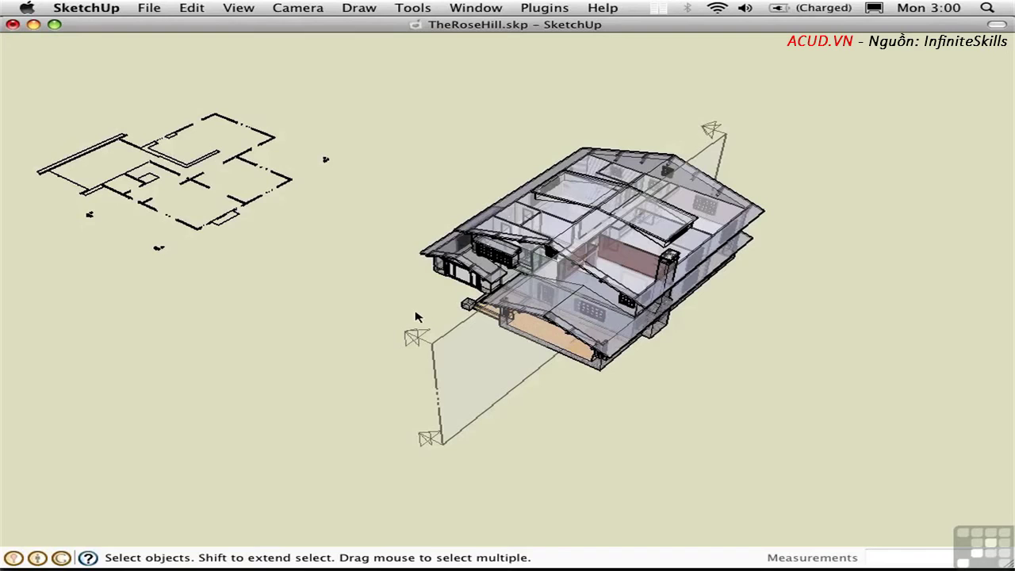
Step: Make the vertical section plane an active cut through the house
{"action": "left_click", "coordinate": [446, 341]}
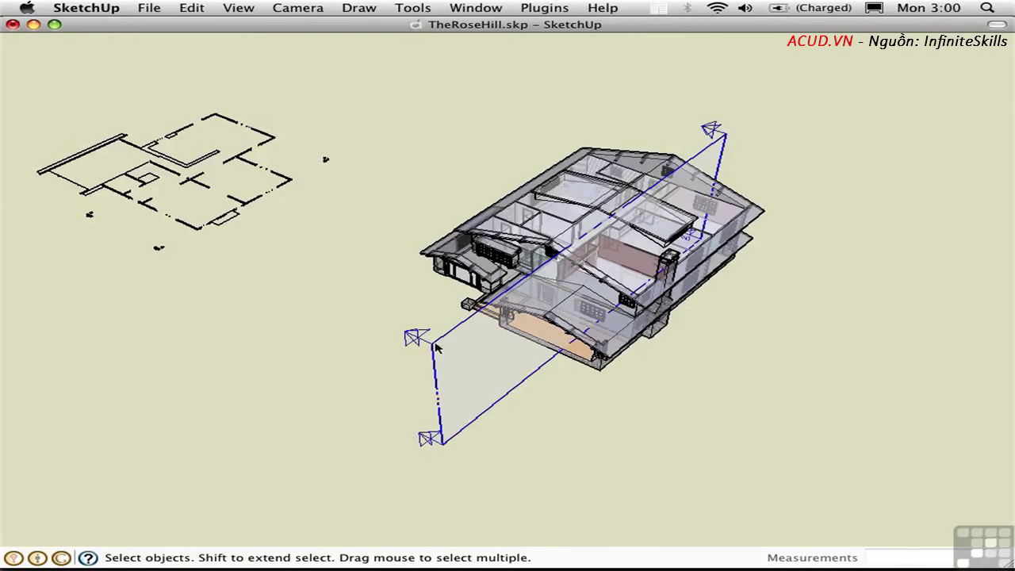
{"action": "right_click", "coordinate": [435, 347]}
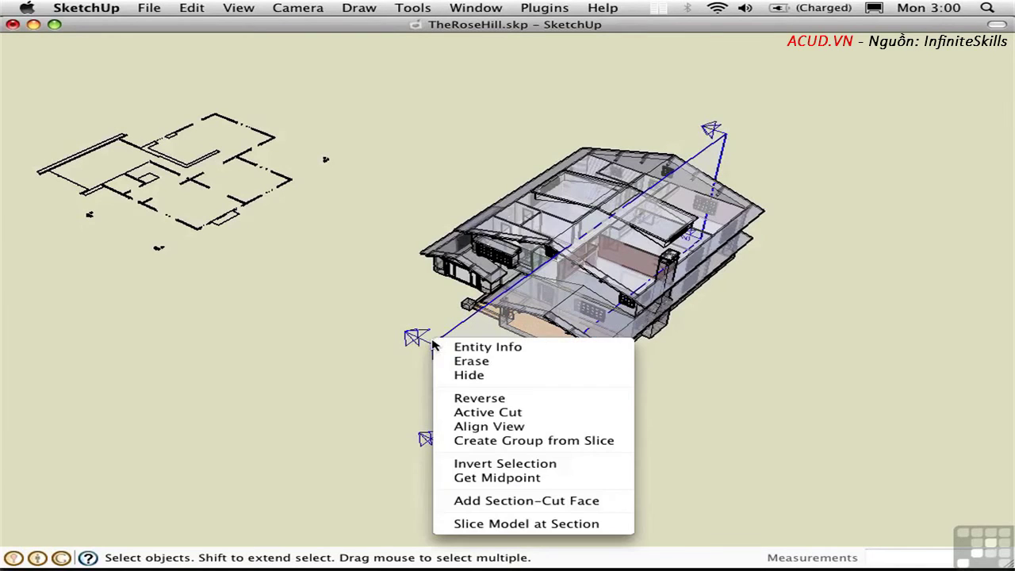
{"action": "left_click", "coordinate": [480, 416]}
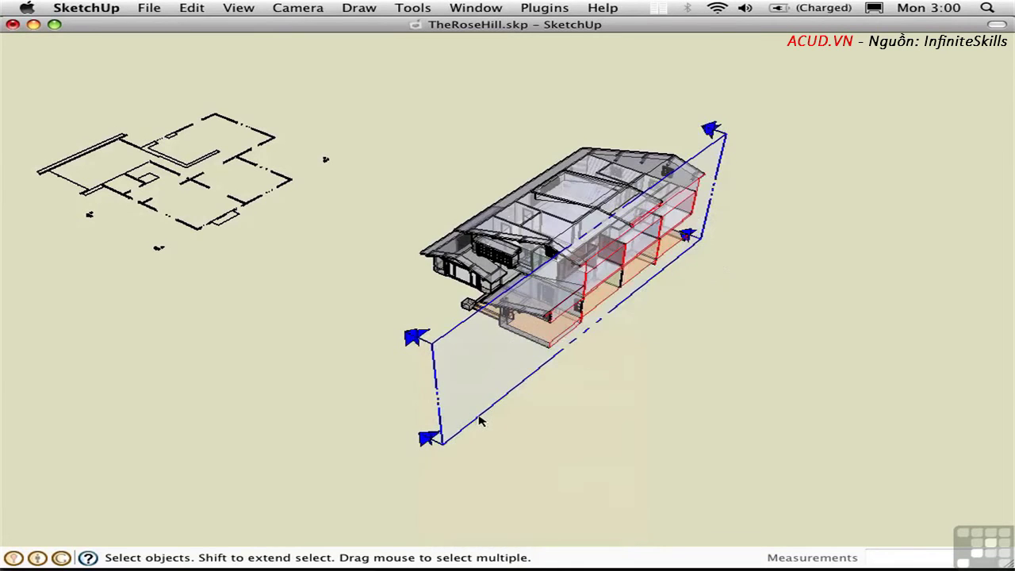
{"action": "middle_click_drag", "start_coordinate": [481, 418], "coordinate": [135, 187]}
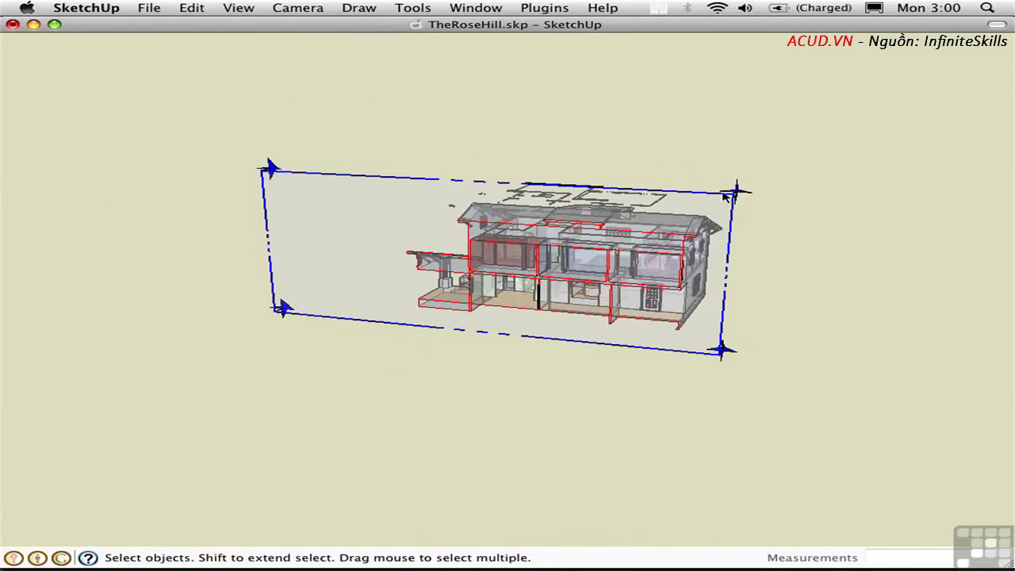
Step: Slice the model at the section plane and pick up the plane to move it
{"action": "right_click", "coordinate": [726, 196]}
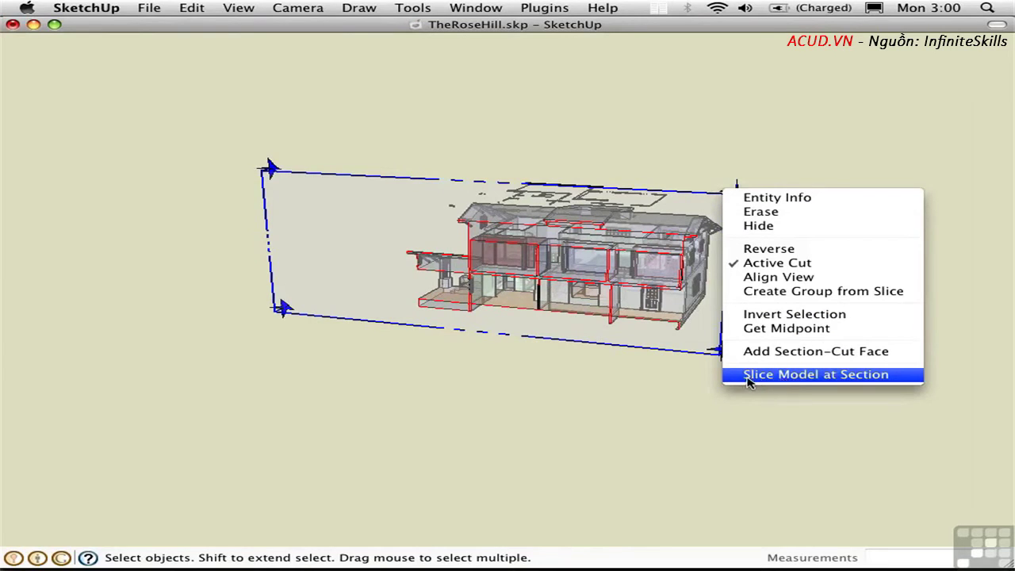
{"action": "left_click", "coordinate": [809, 379]}
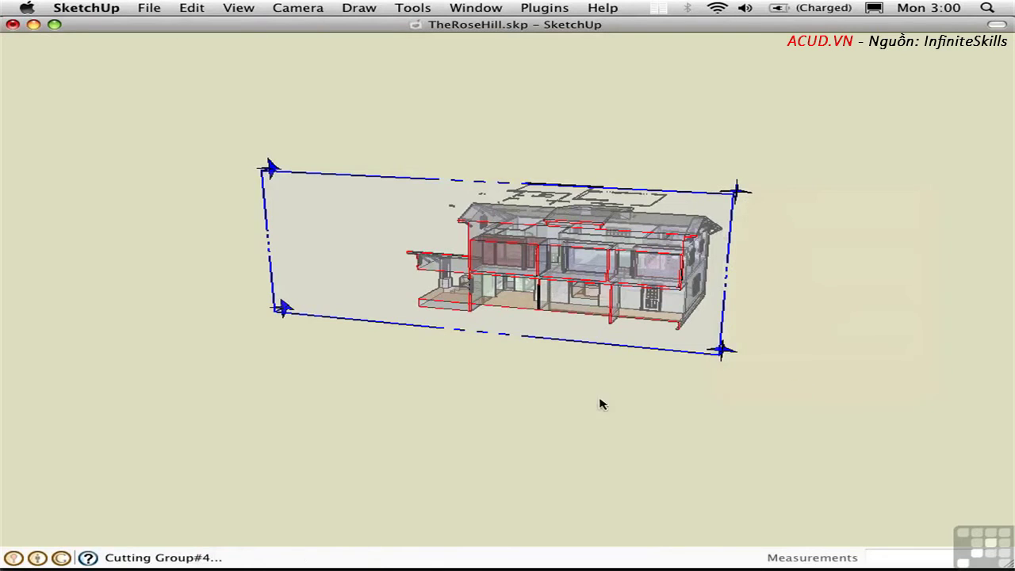
{"action": "middle_click_drag", "start_coordinate": [476, 412], "coordinate": [565, 326]}
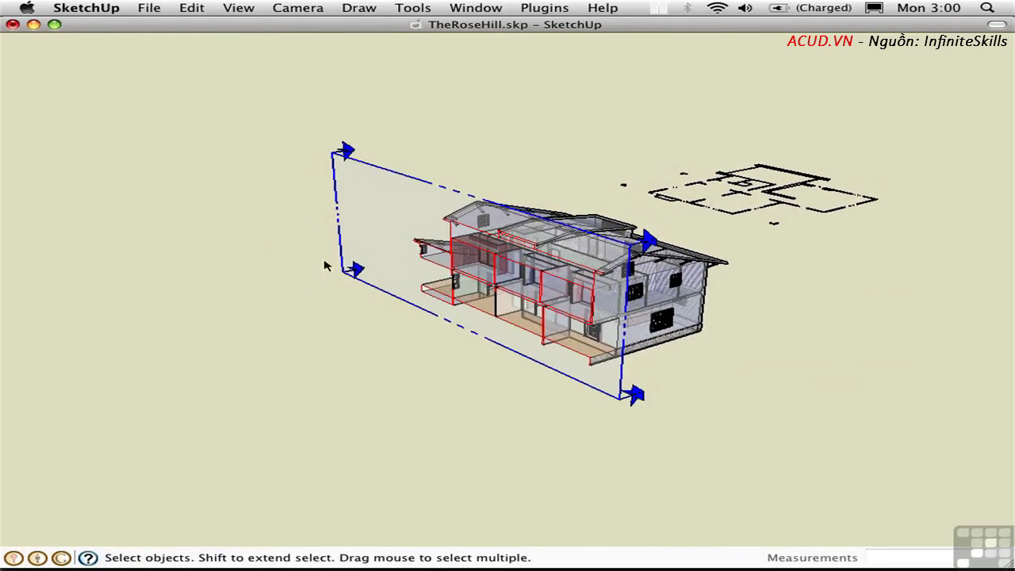
{"action": "key", "text": "m"}
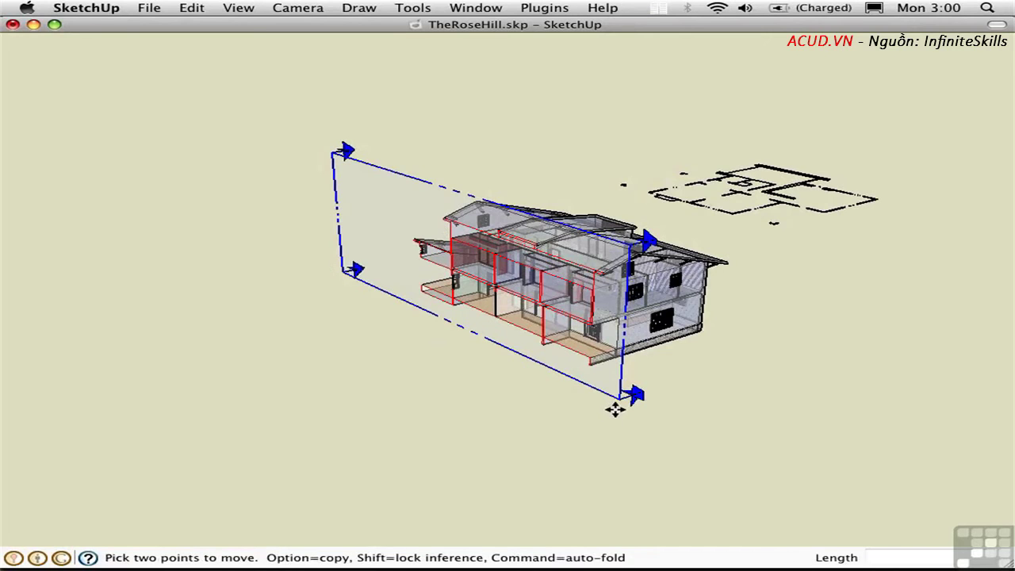
{"action": "left_click", "coordinate": [627, 422]}
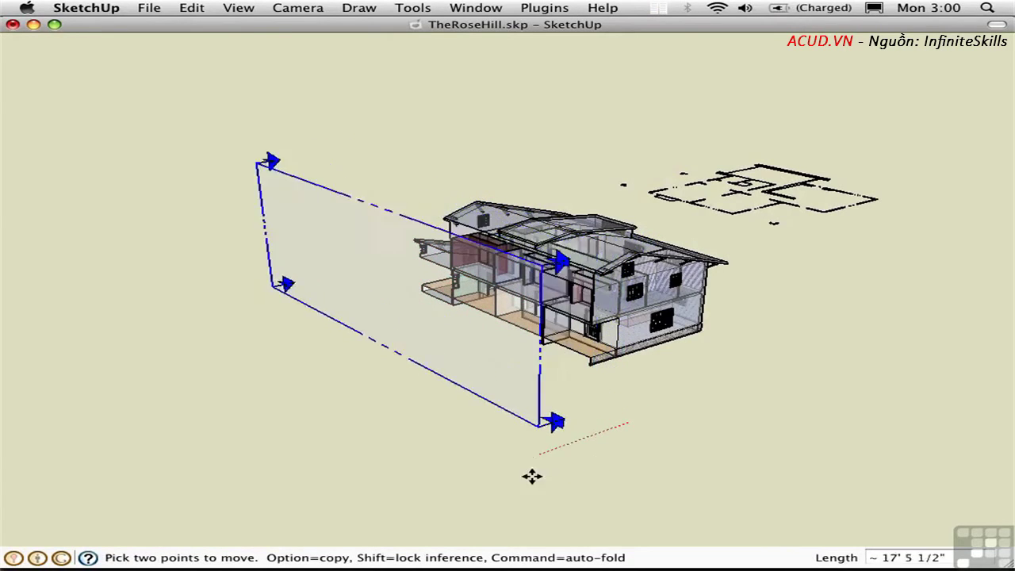
Step: Drop the section plane at its new position through the house
{"action": "left_click", "coordinate": [554, 446]}
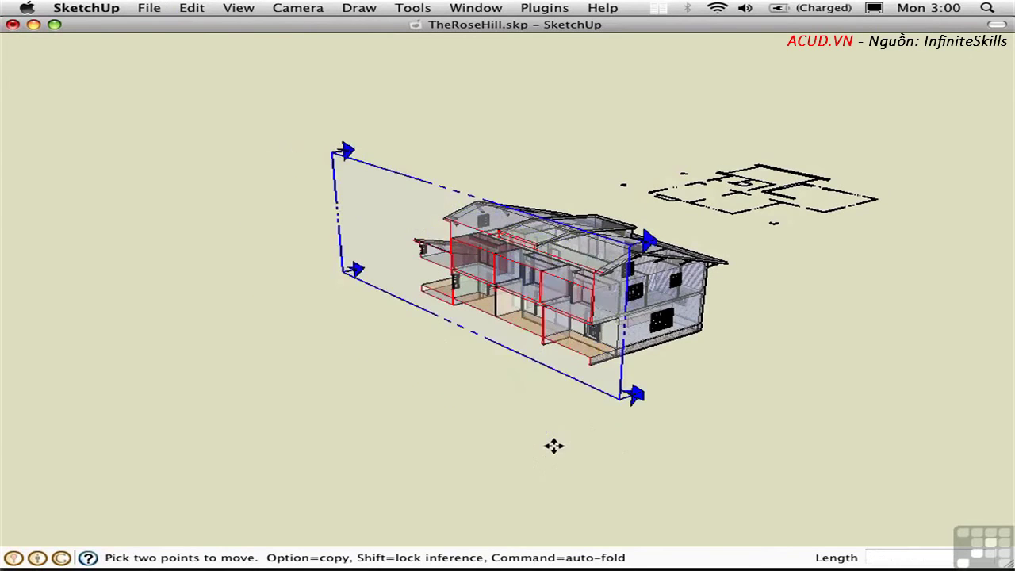
{"action": "scroll", "coordinate": [638, 237], "scroll_direction": "up", "scroll_amount": 5}
{"action": "scroll", "coordinate": [639, 237], "scroll_direction": "up", "scroll_amount": 3}
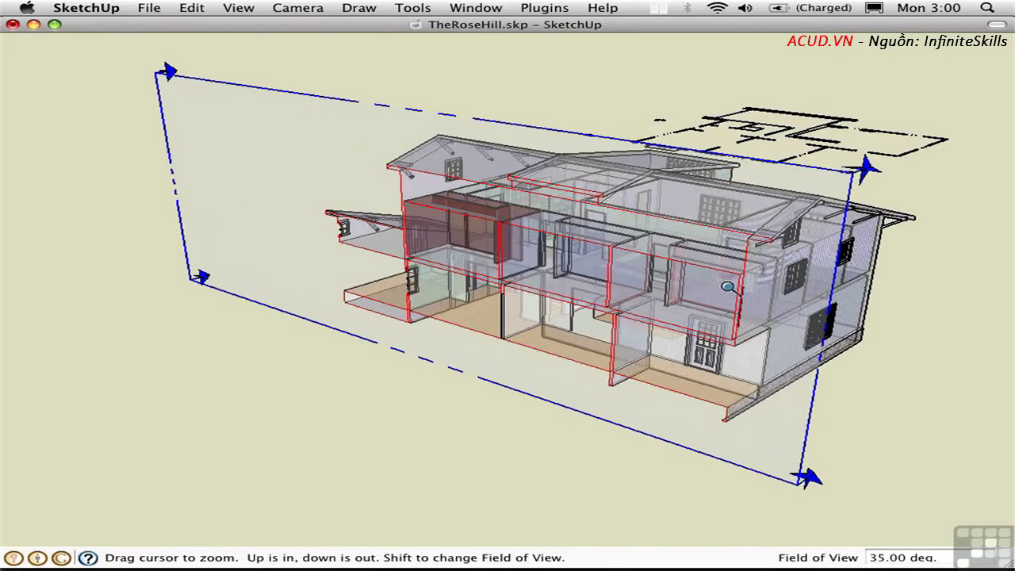
{"action": "key", "text": "space"}
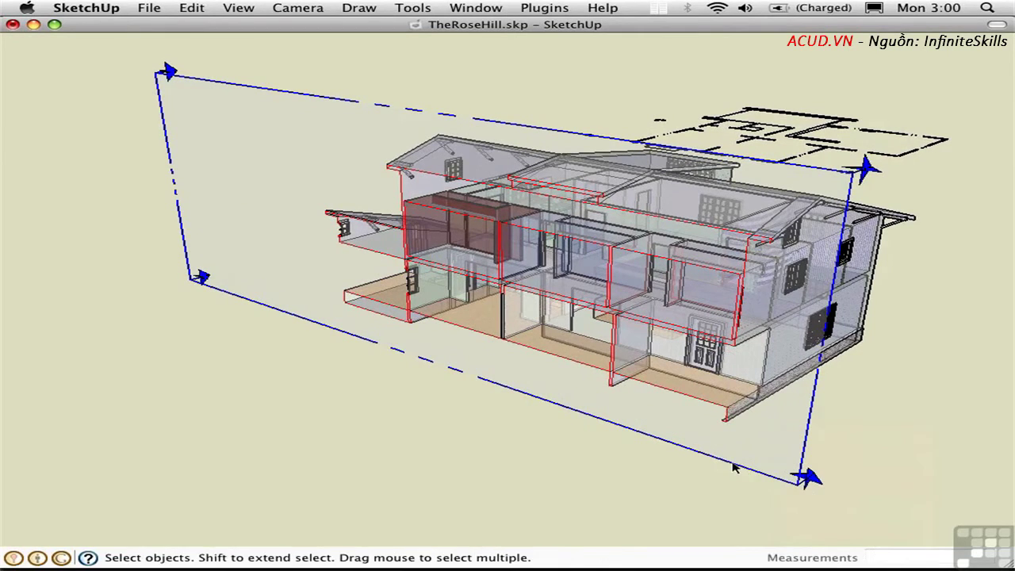
Step: Add a section-cut face with black face and edges, width 4, on layer CUT-2684053
{"action": "right_click", "coordinate": [733, 465]}
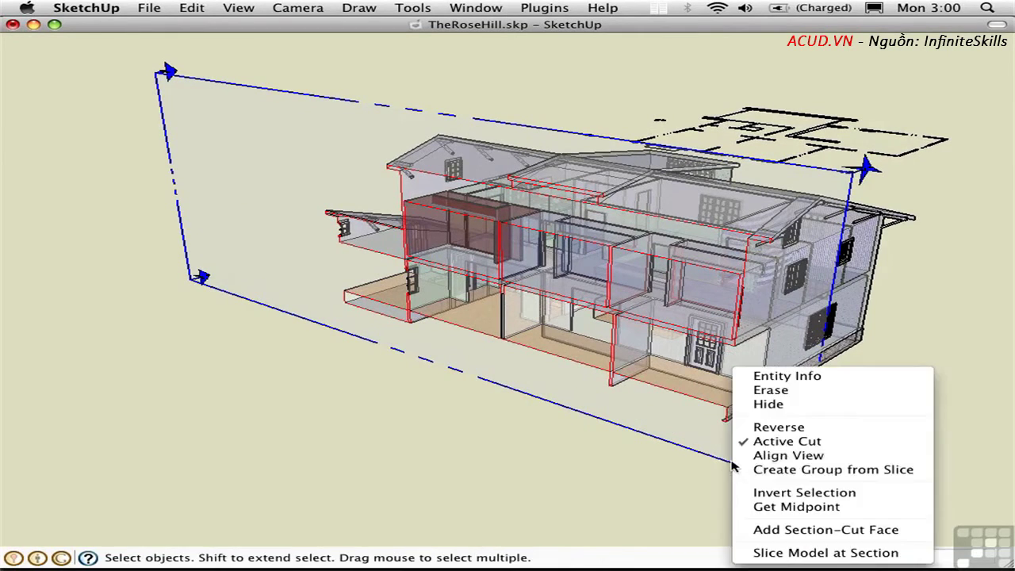
{"action": "left_click", "coordinate": [778, 530]}
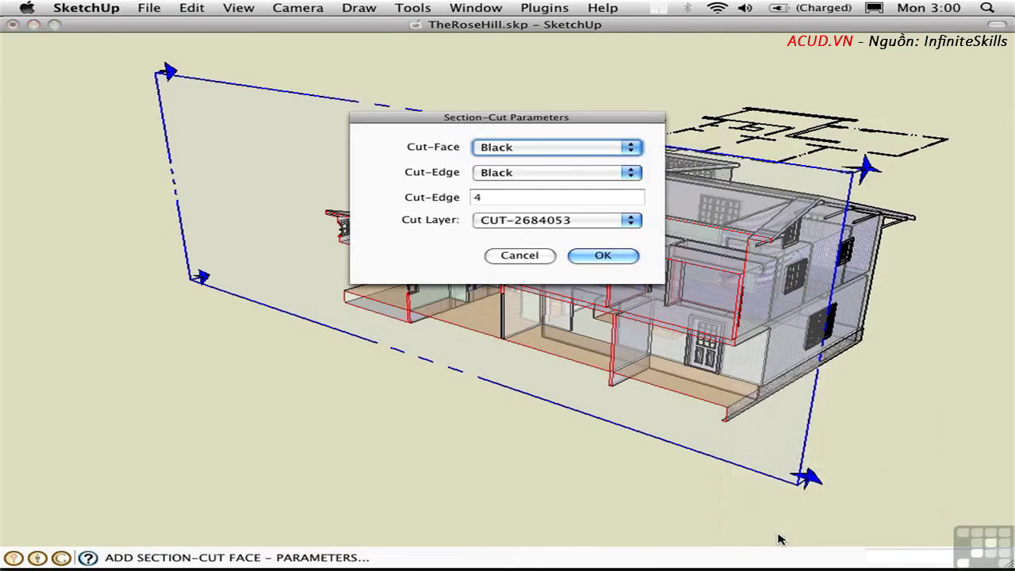
{"action": "left_click", "coordinate": [500, 151]}
{"action": "left_click", "coordinate": [496, 148]}
{"action": "left_click", "coordinate": [533, 225]}
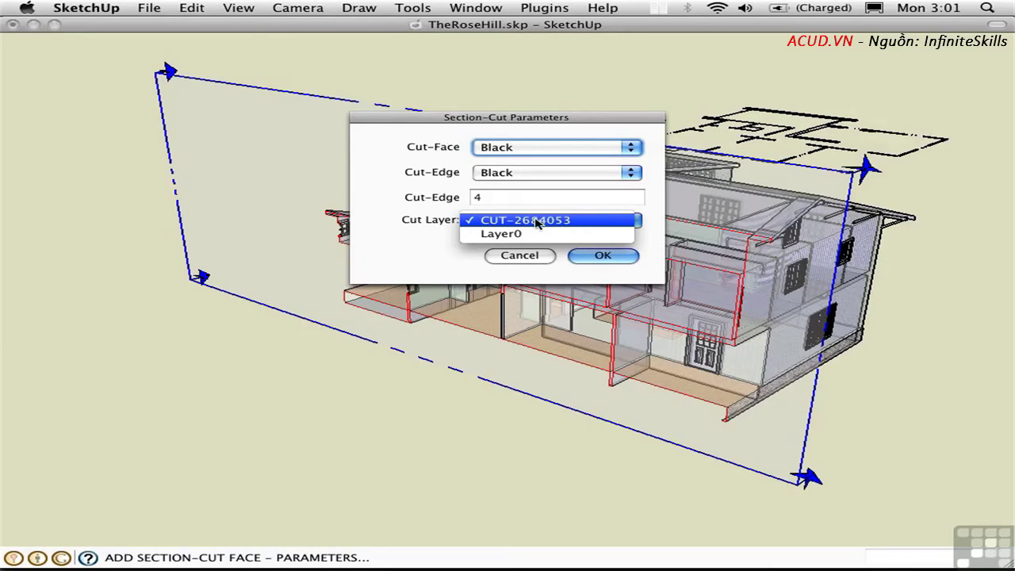
{"action": "left_click", "coordinate": [539, 225]}
{"action": "left_click", "coordinate": [516, 225]}
{"action": "left_click", "coordinate": [531, 226]}
{"action": "left_click", "coordinate": [599, 255]}
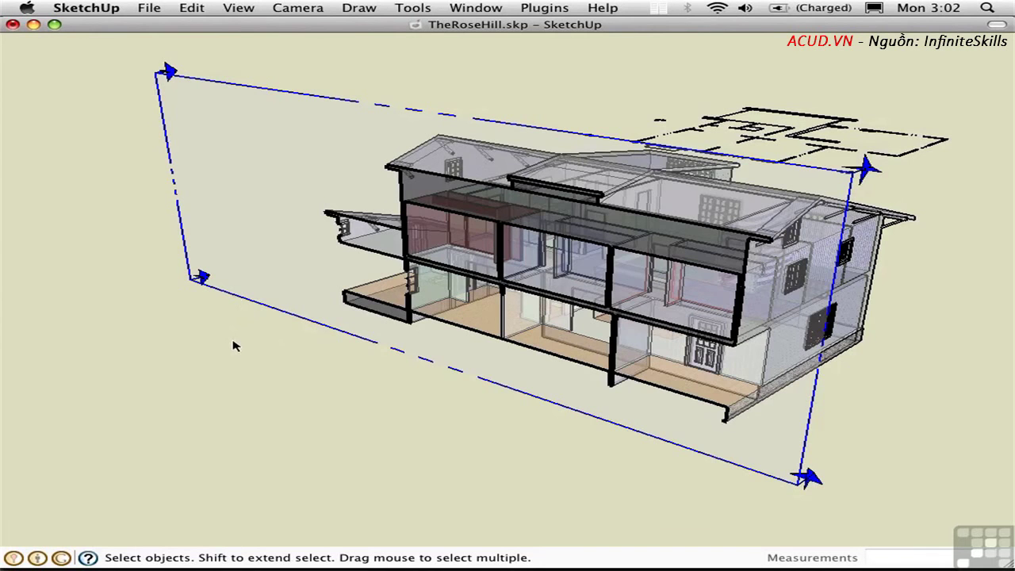
Step: Hide the section plane, turn off X-ray, and push/pull a ground rectangle into a box
{"action": "key", "text": "h"}
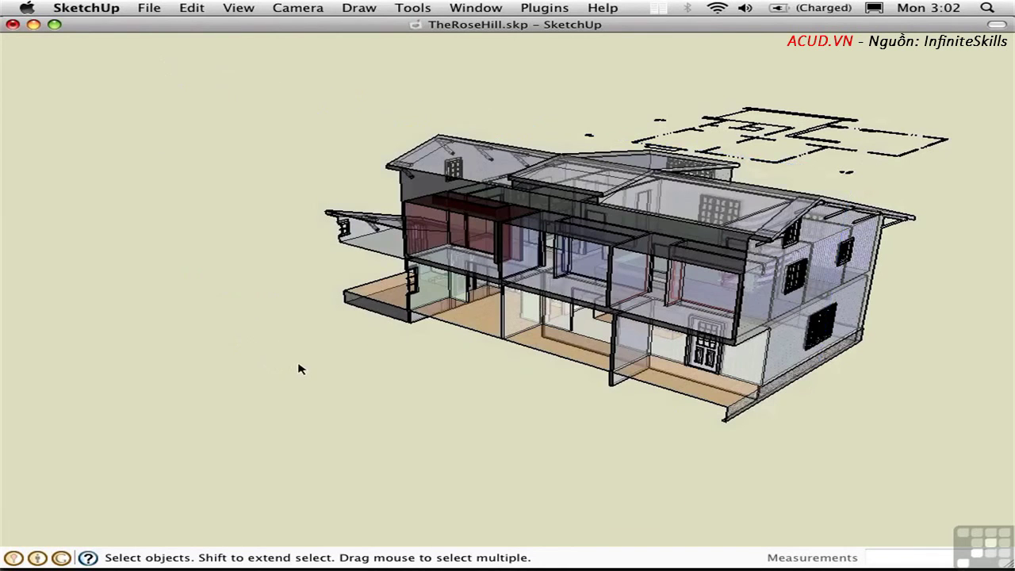
{"action": "key", "text": "Page_Down"}
{"action": "key", "text": "r"}
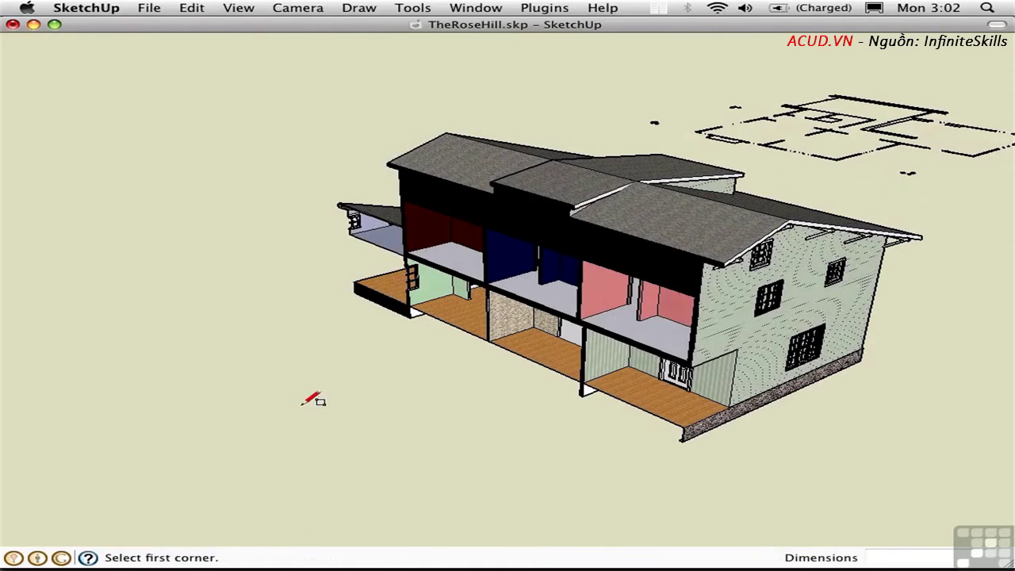
{"action": "left_click", "coordinate": [301, 405]}
{"action": "left_click", "coordinate": [292, 480]}
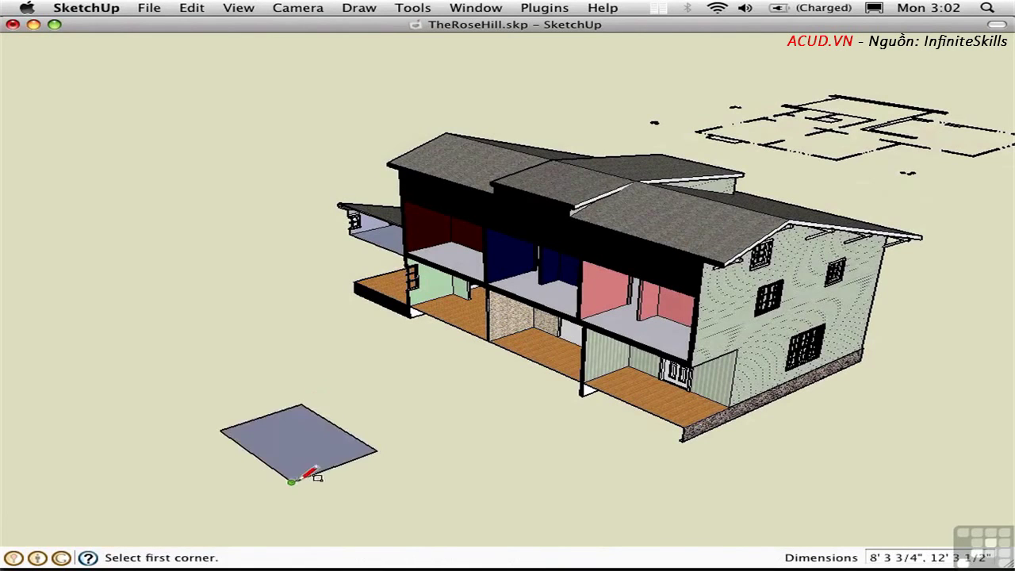
{"action": "key", "text": "p"}
{"action": "left_click_drag", "start_coordinate": [302, 448], "coordinate": [297, 392]}
{"action": "key", "text": "space"}
{"action": "middle_click_drag", "start_coordinate": [335, 385], "coordinate": [424, 158]}
Step: Split the new box in two with a Zorro cut line drawn across it
{"action": "left_click", "coordinate": [413, 8]}
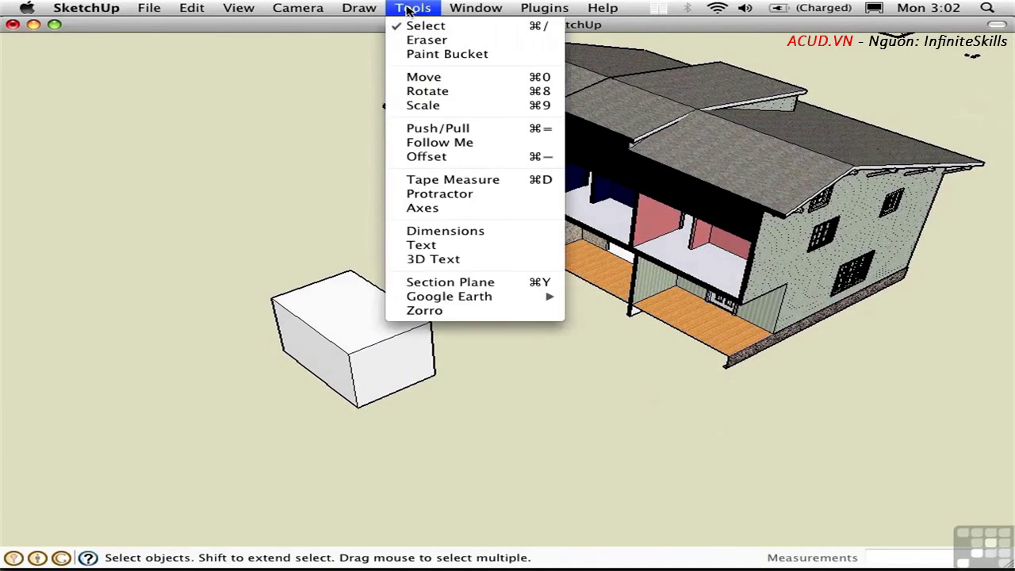
{"action": "left_click", "coordinate": [429, 315]}
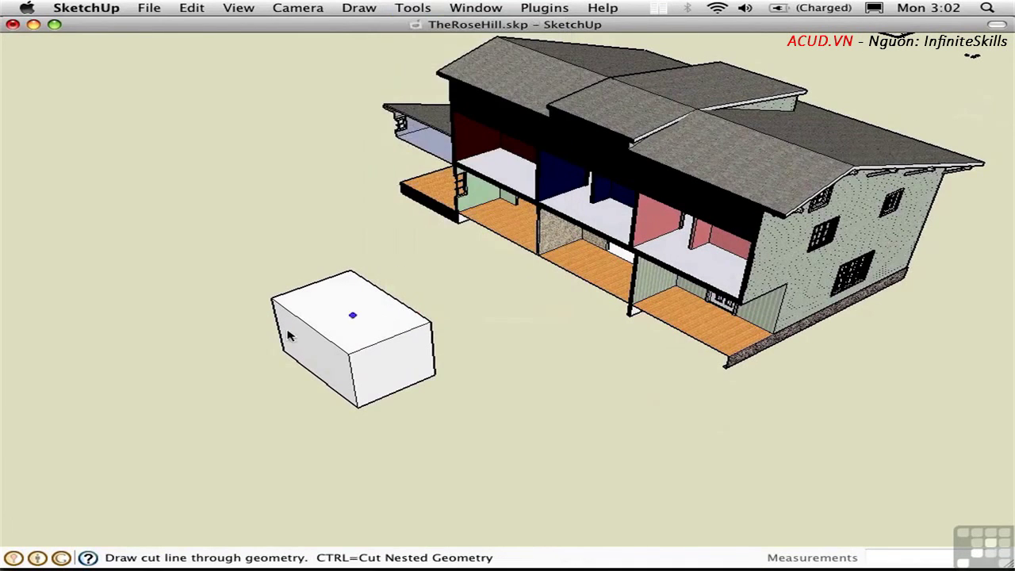
{"action": "left_click", "coordinate": [248, 379]}
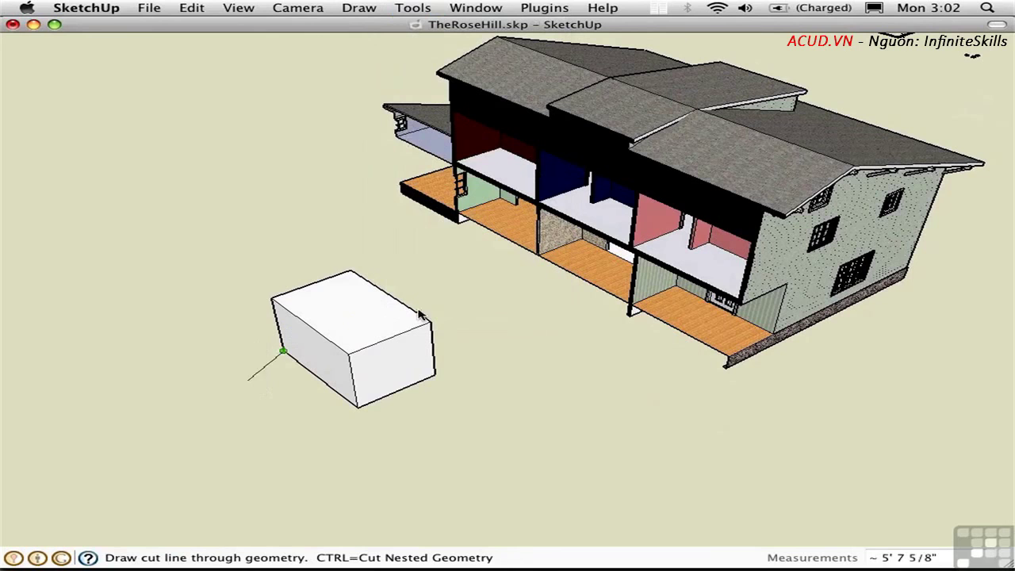
{"action": "left_click", "coordinate": [442, 277]}
{"action": "middle_click_drag", "start_coordinate": [194, 401], "coordinate": [873, 183]}
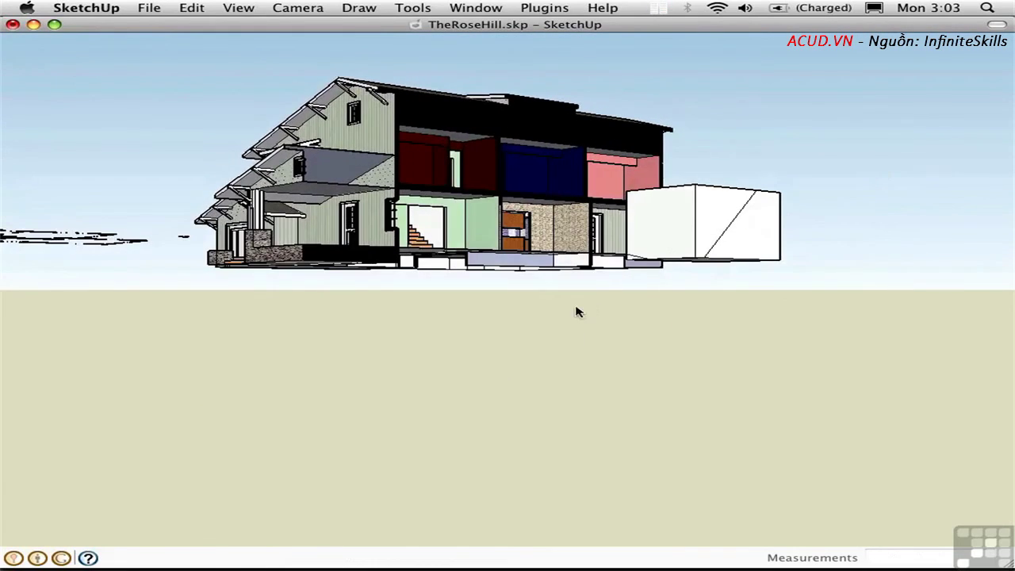
{"action": "middle_click_drag", "start_coordinate": [577, 312], "coordinate": [356, 297]}
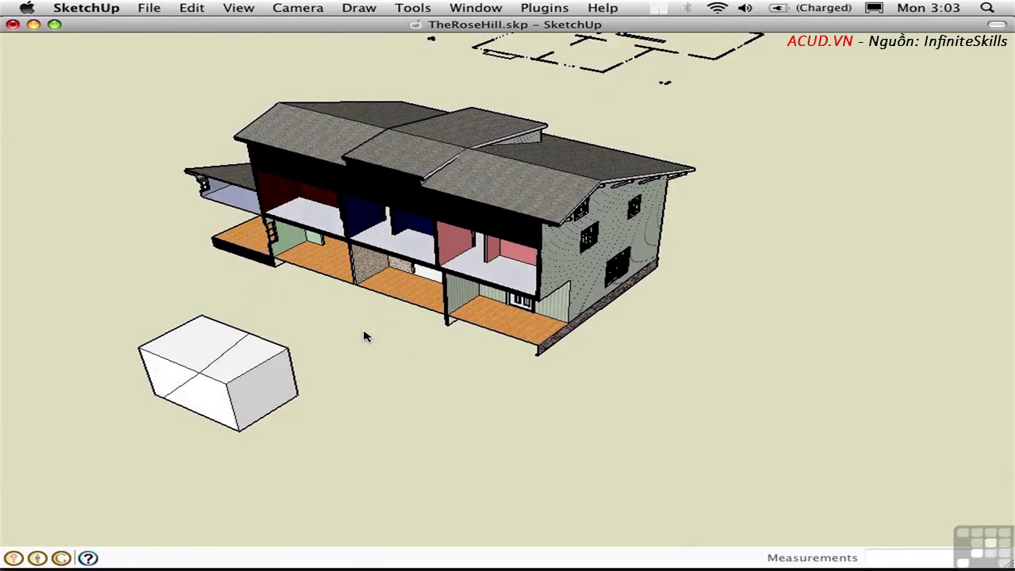